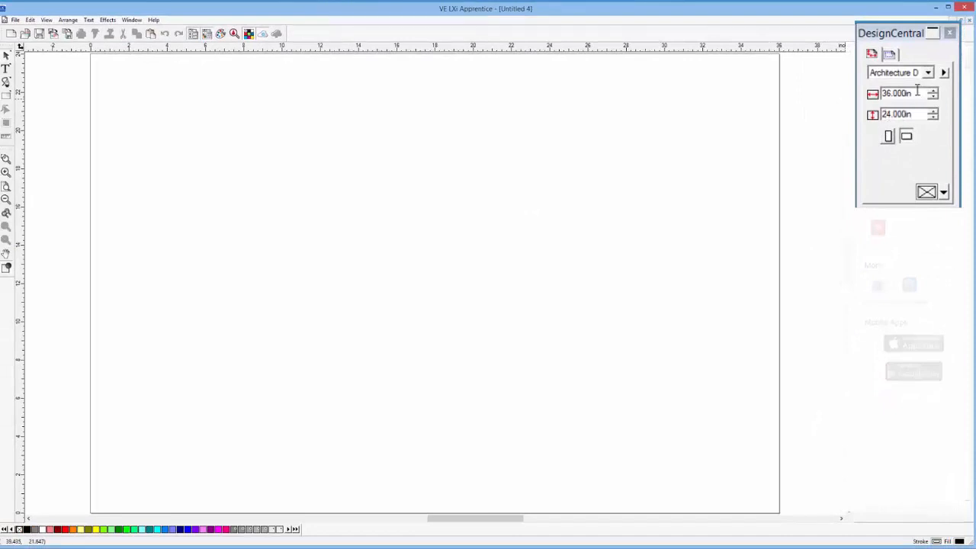
Set the page size to 24 in wide by 12 in high.
double_click(917, 93)
type("24")
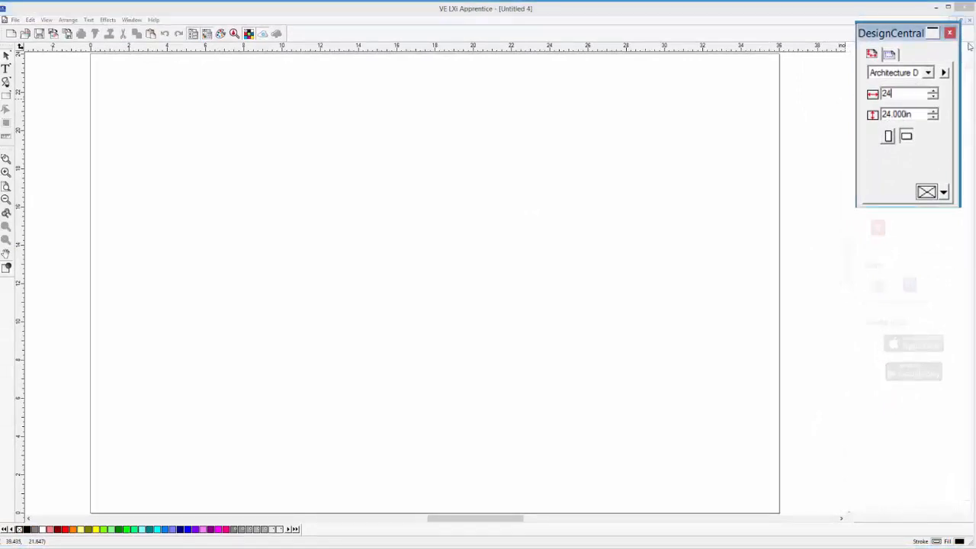
key("Tab")
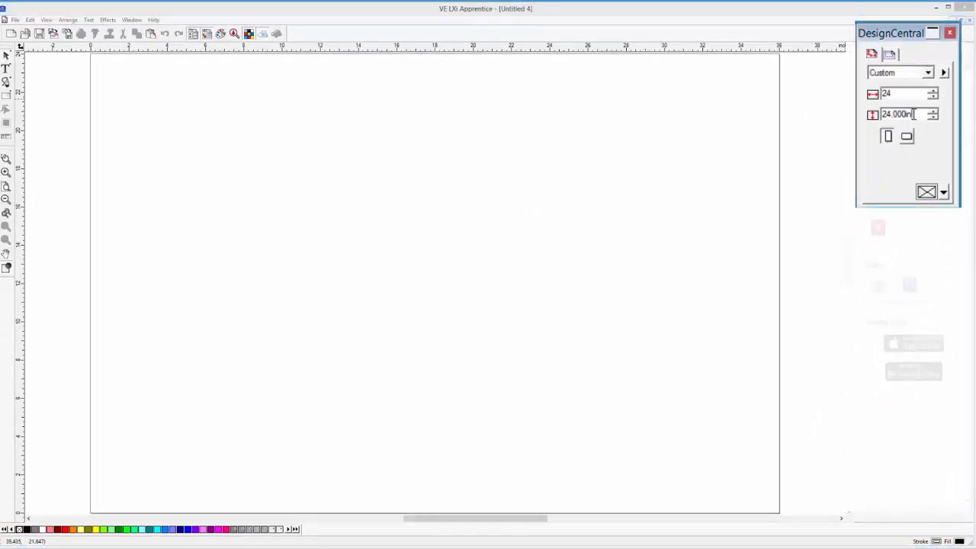
type("12")
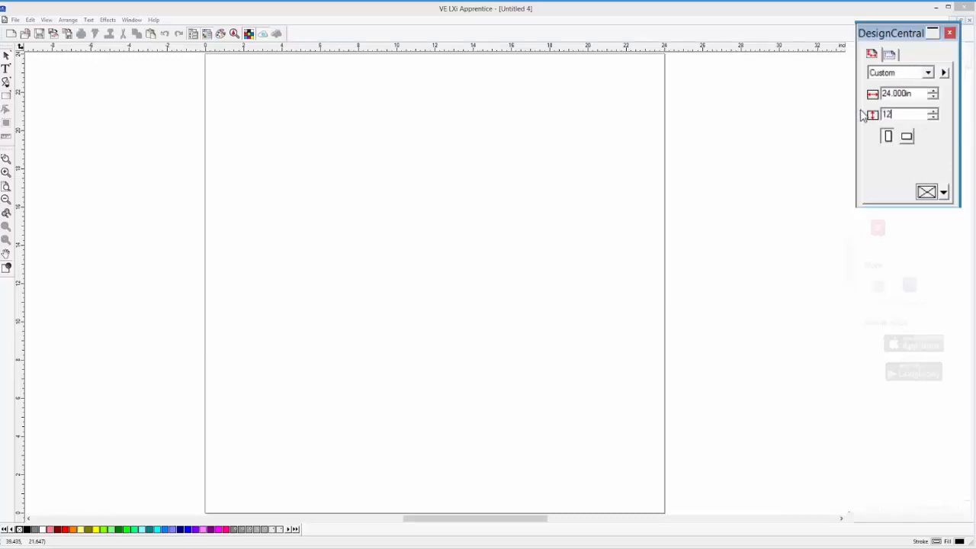
key("Return")
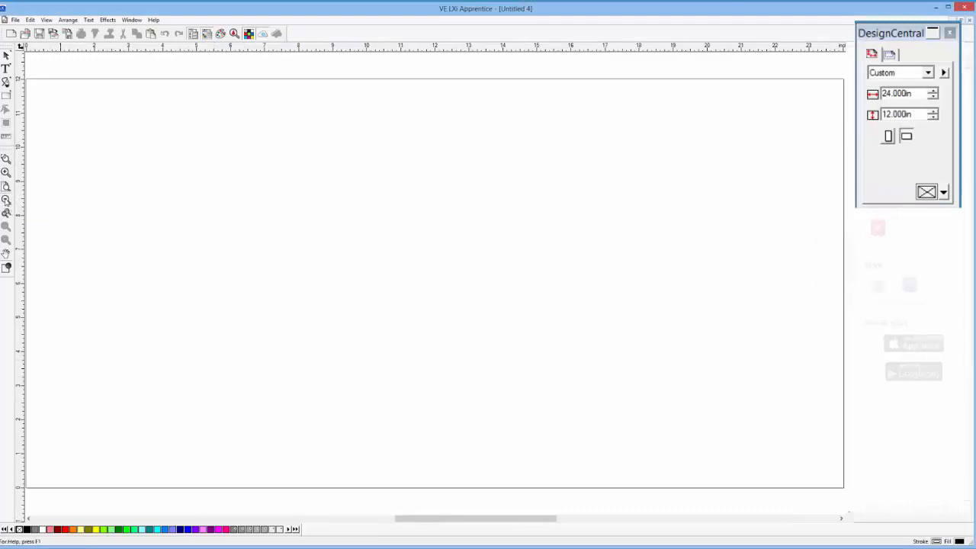
Set all four page margins to 1 in.
left_click(6, 199)
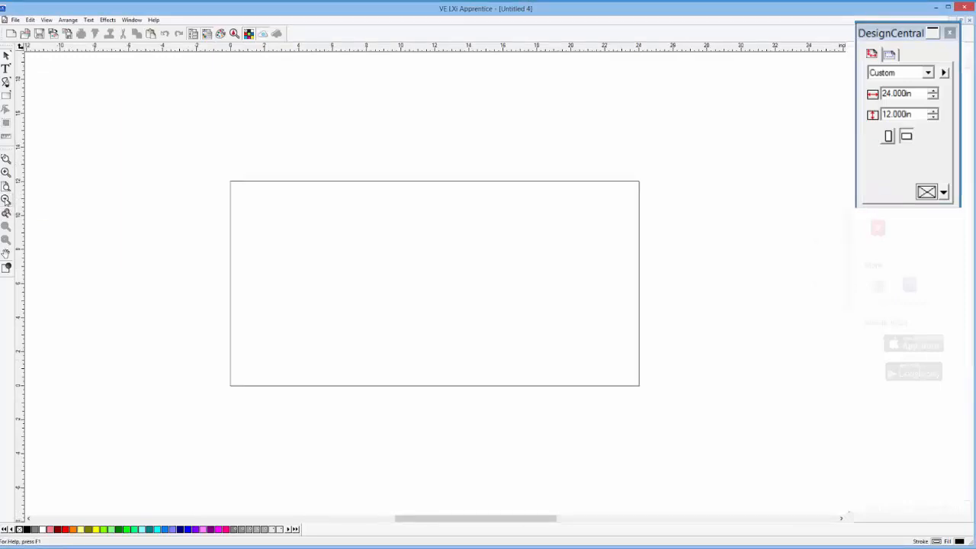
left_click(6, 186)
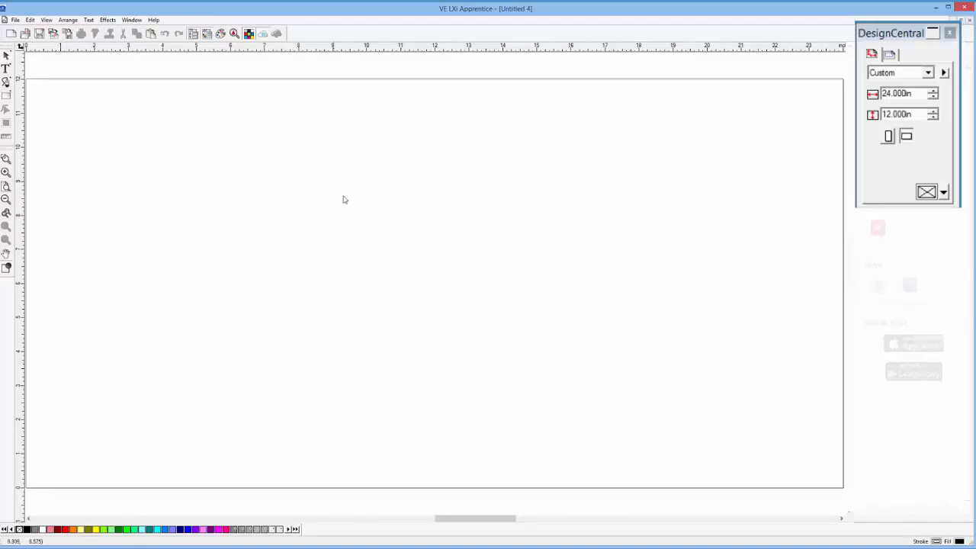
left_click(892, 53)
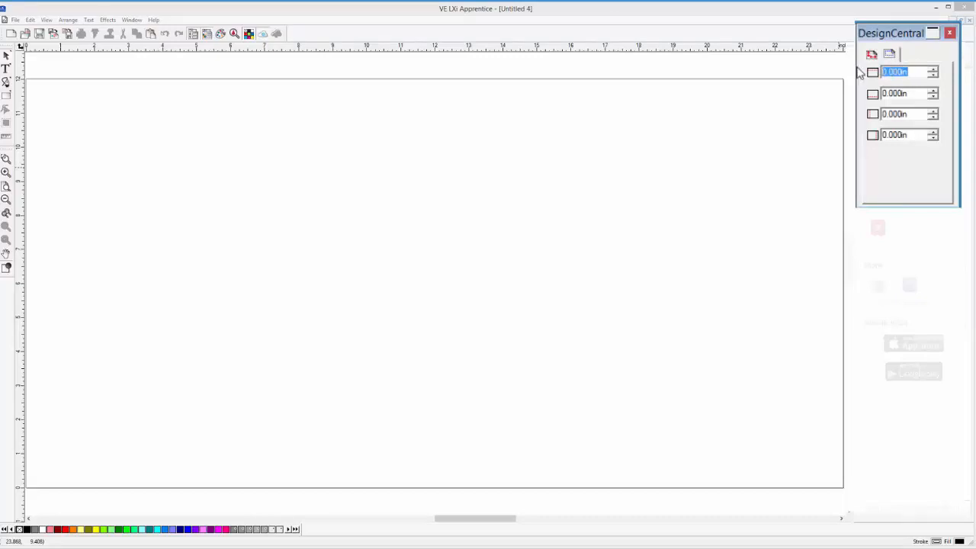
type("1")
key("Tab")
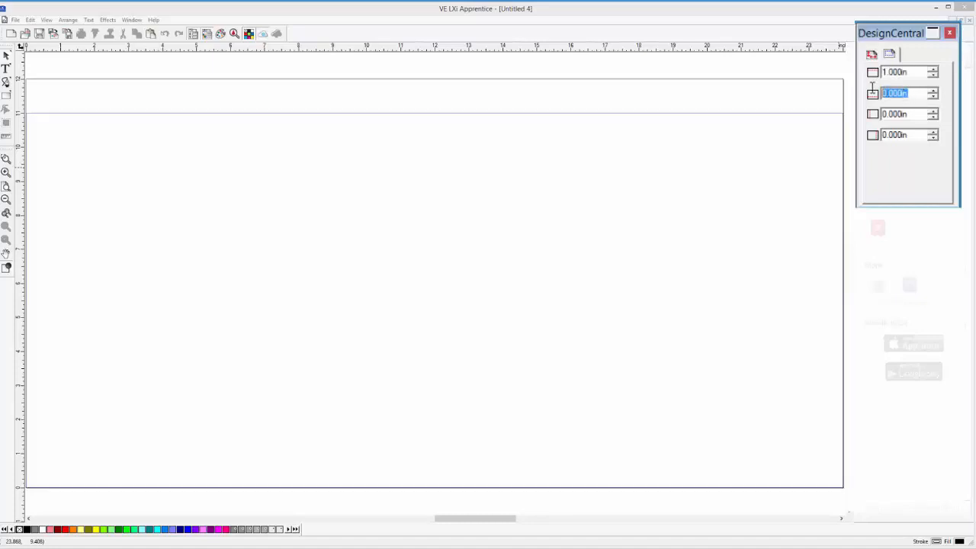
type("1")
key("Tab")
type("1")
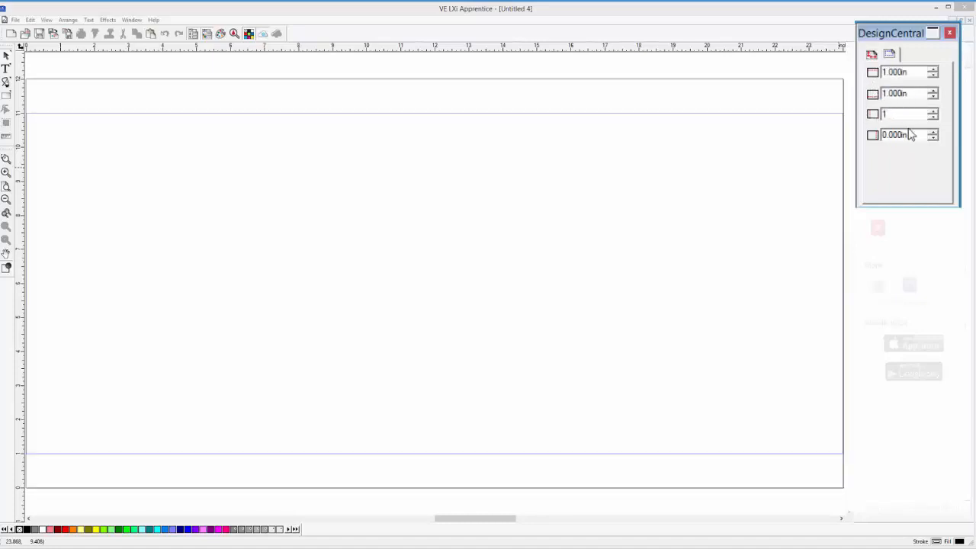
key("Tab")
type("1")
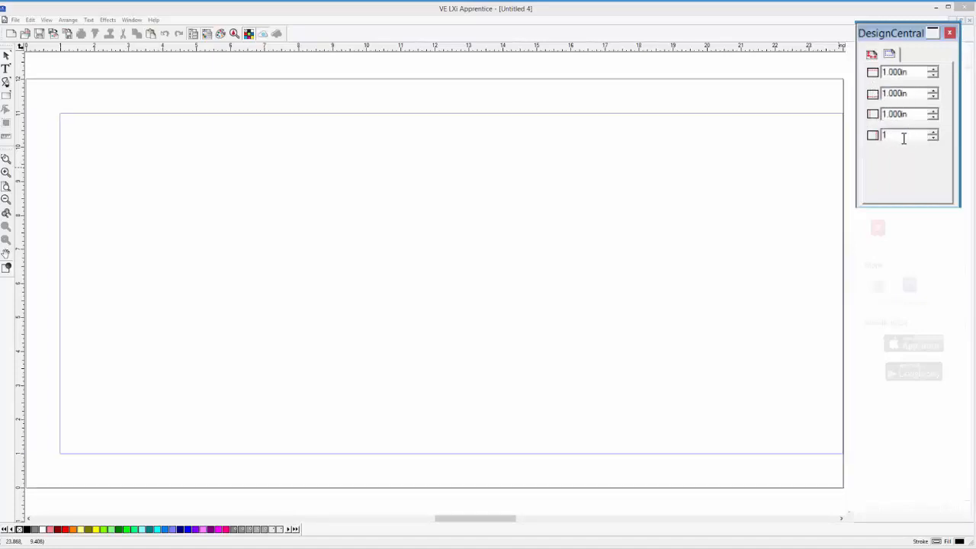
key("Return")
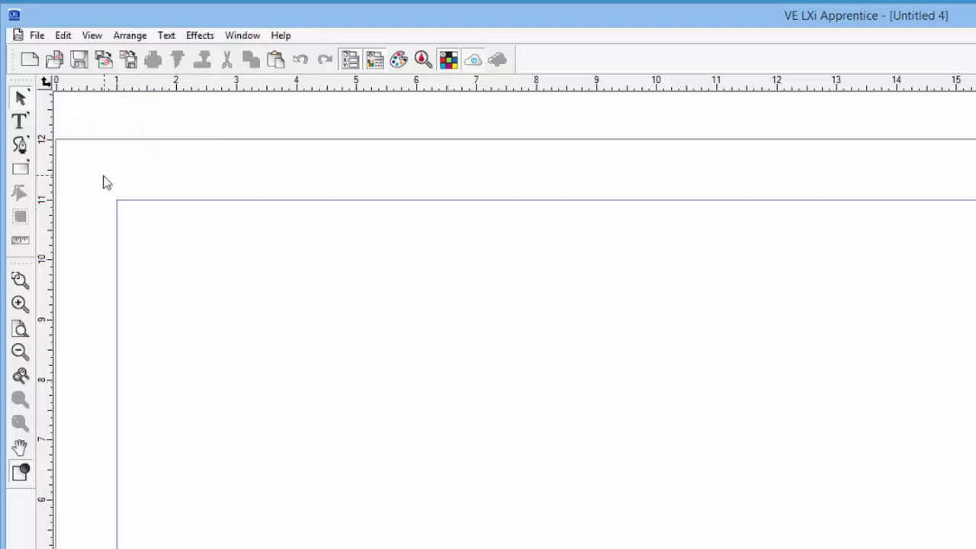
Detach the text tools into their own palette and dock it above the horizontal ruler.
left_click(23, 126)
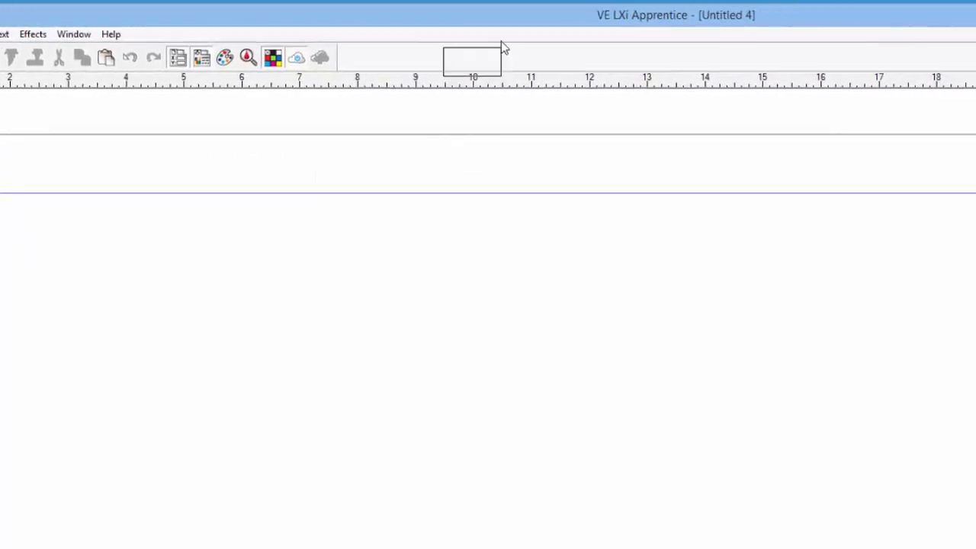
left_click_drag(500, 44, 501, 44)
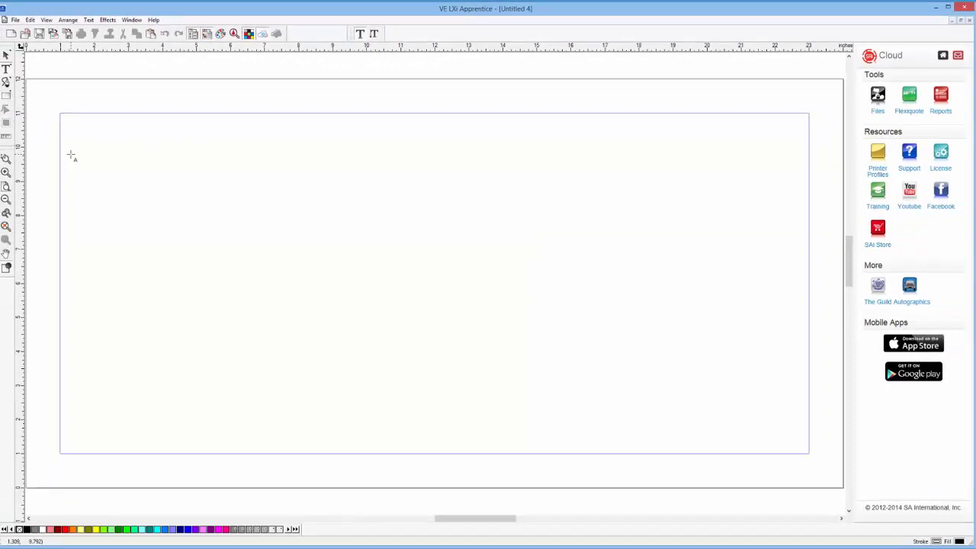
Add the horizontal text "Horizontal" just inside the page's upper-left margin corner.
left_click(71, 155)
type("Horizo")
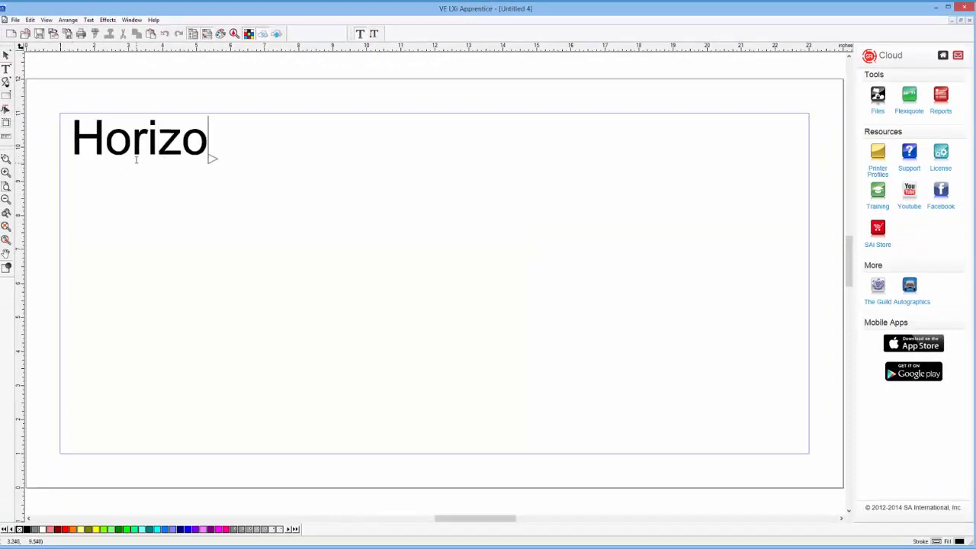
type("ntal")
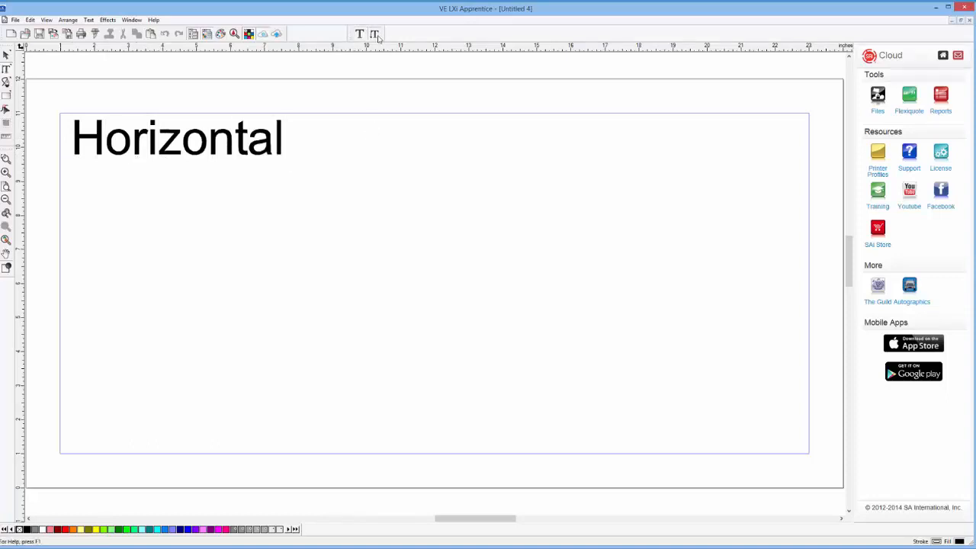
Add the vertical text "Vertical" beside the horizontal word, starting at the upper margin line.
left_click(364, 112)
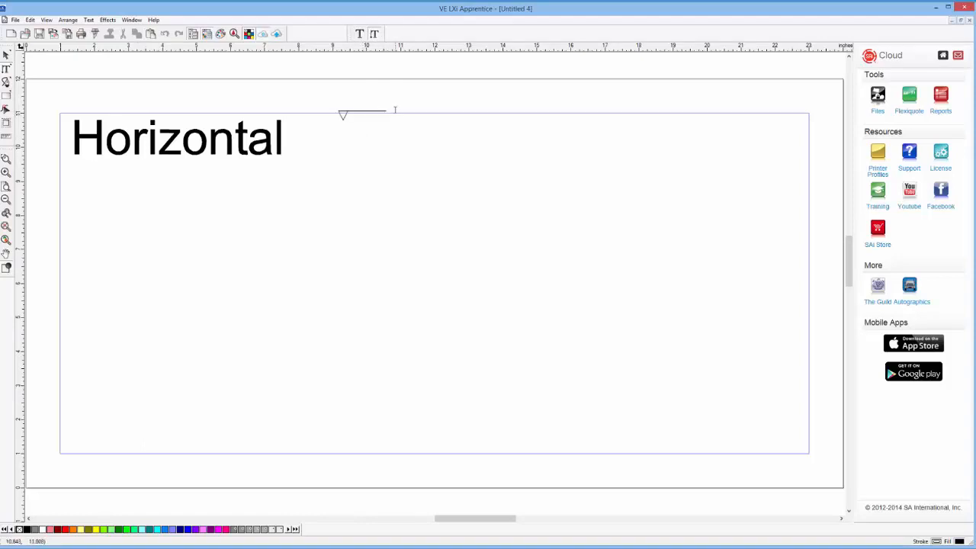
type("V")
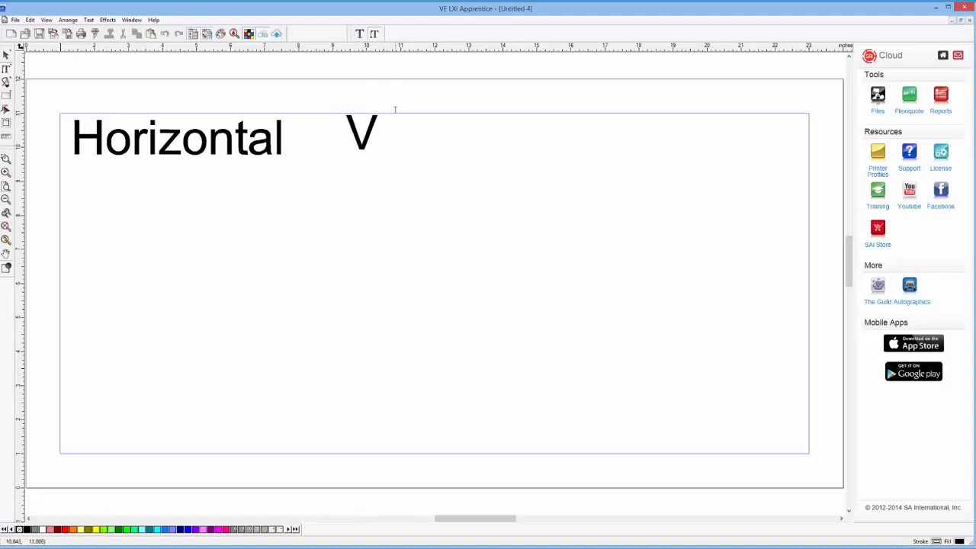
type("ertical")
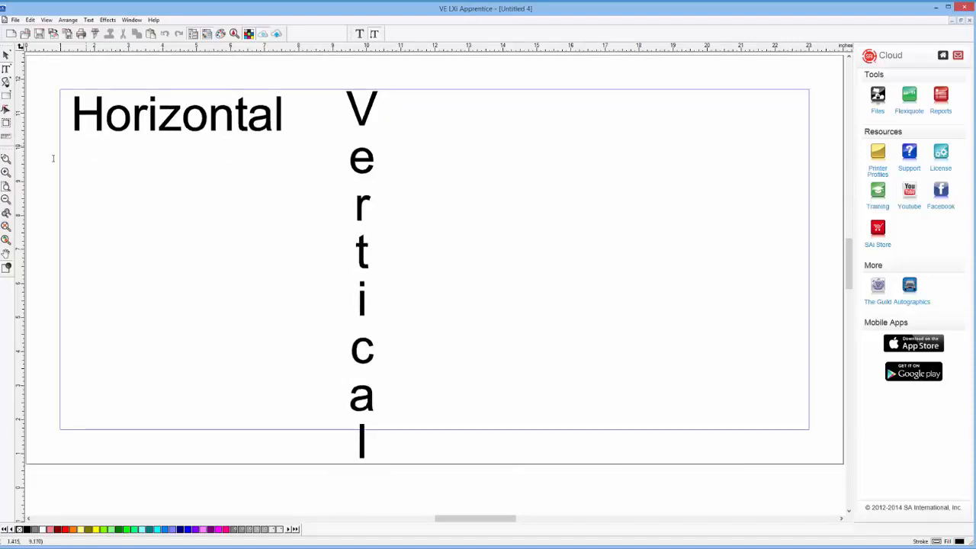
Delete both the horizontal and the vertical sample text from the page.
left_click(5, 187)
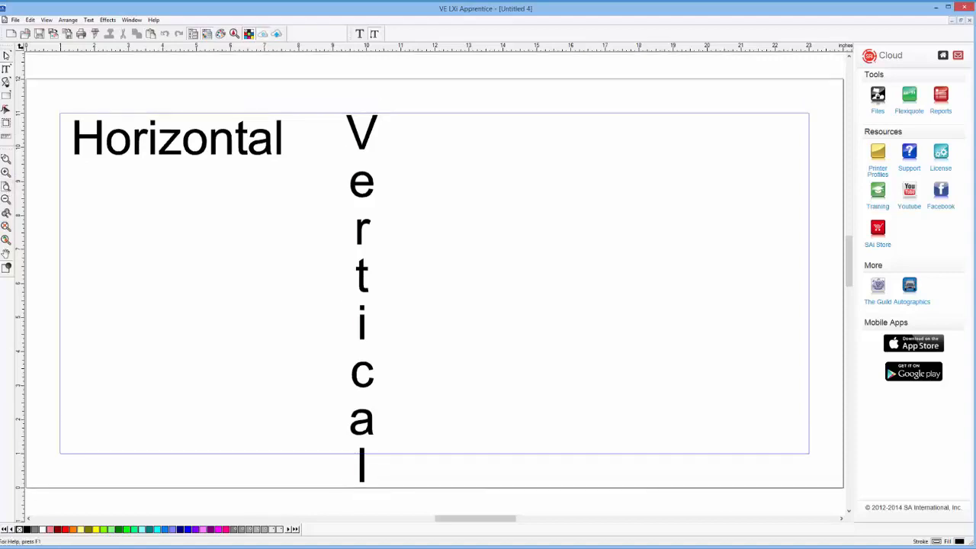
left_click(5, 55)
left_click_drag(55, 99, 422, 295)
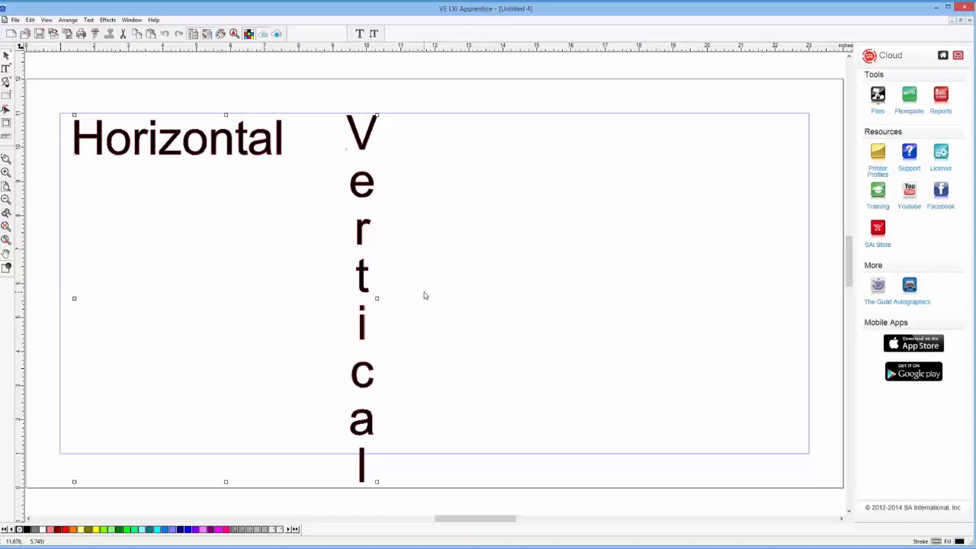
key("Delete")
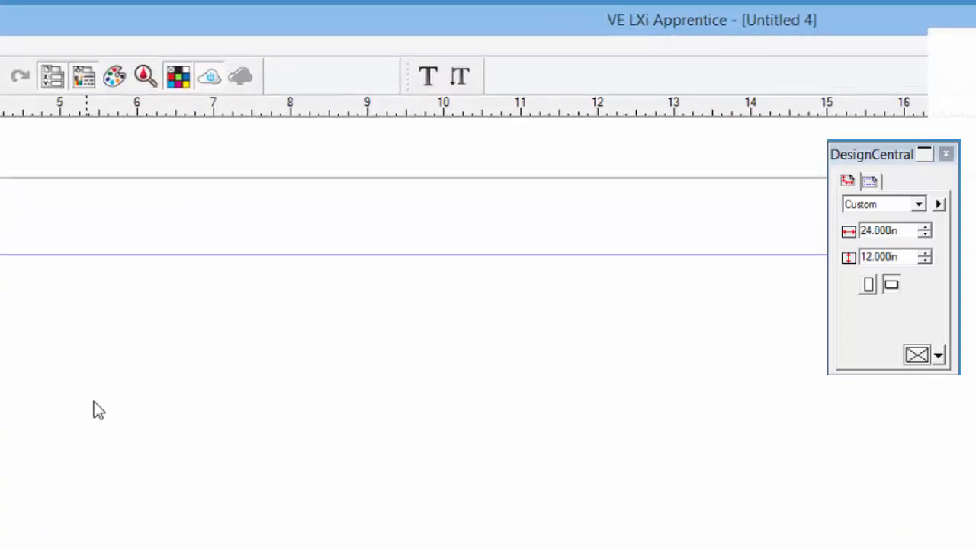
Set up the horizontal text tool with the Arial font and a letter height of 2.25 in.
left_click(428, 76)
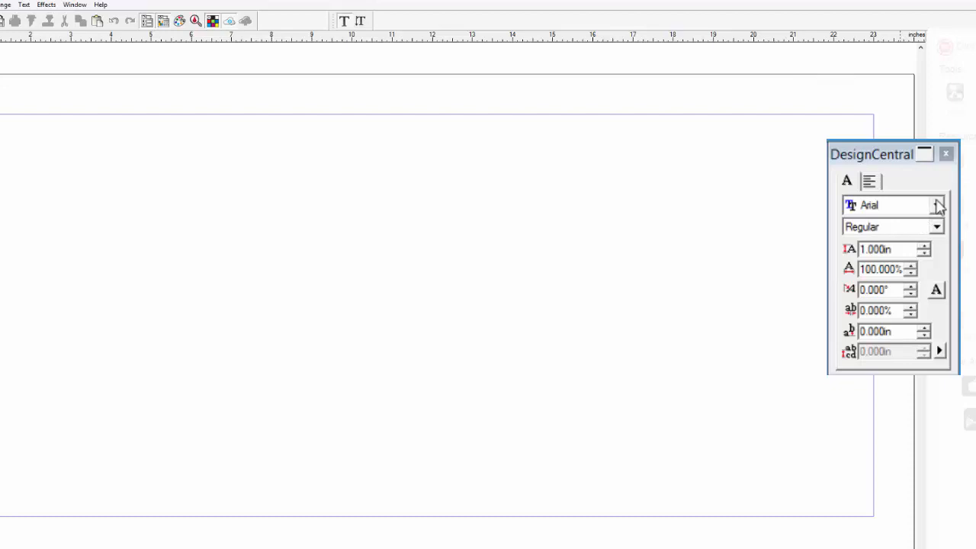
left_click(937, 205)
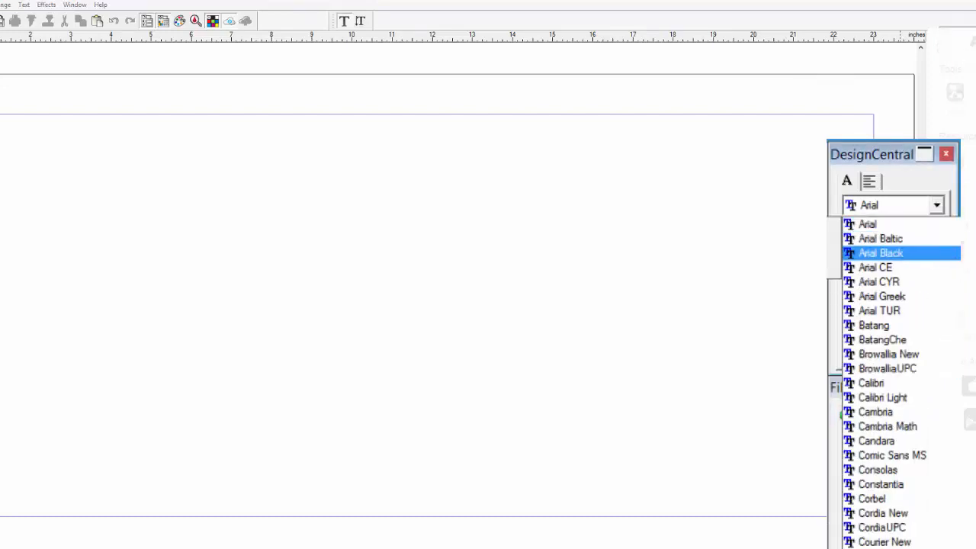
scroll(899, 253, "down", 10)
scroll(915, 366, "down", 6)
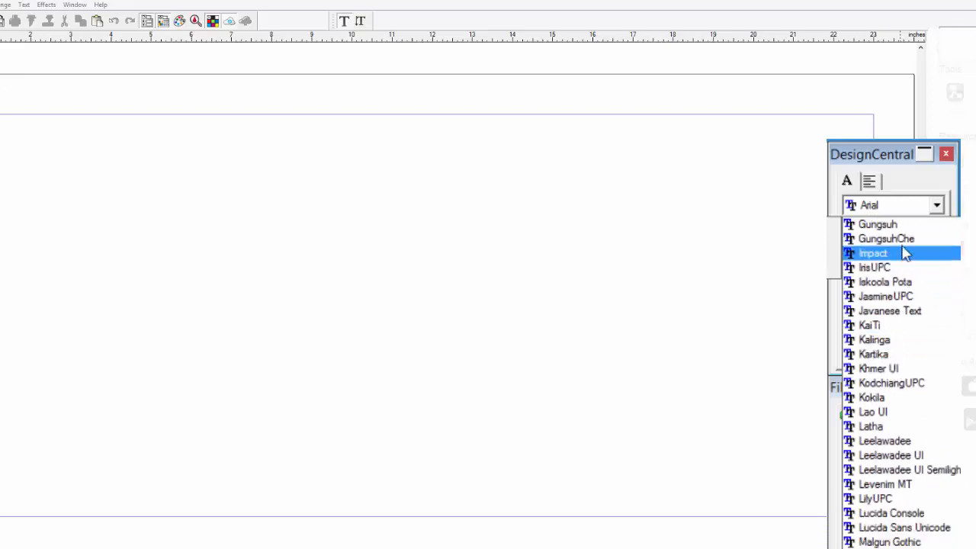
scroll(920, 453, "up", 16)
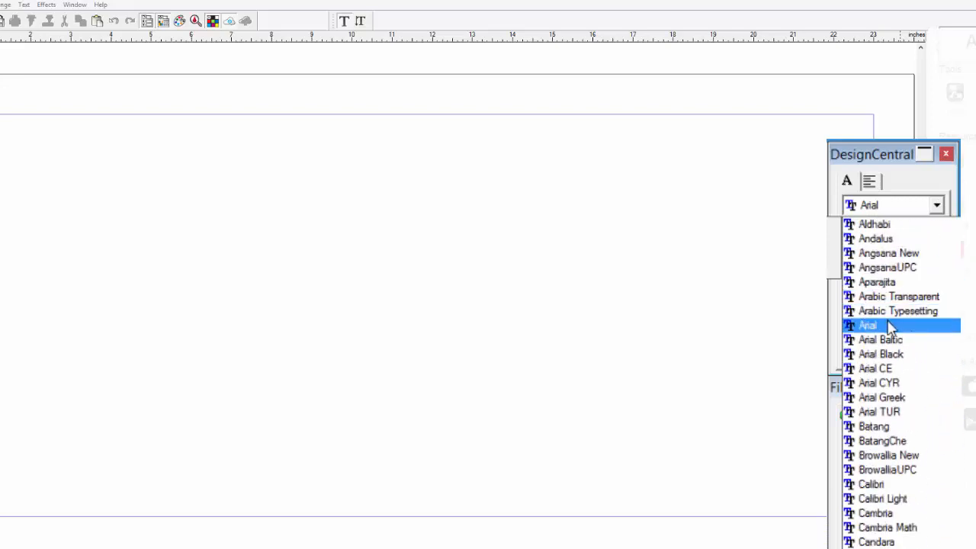
left_click(890, 327)
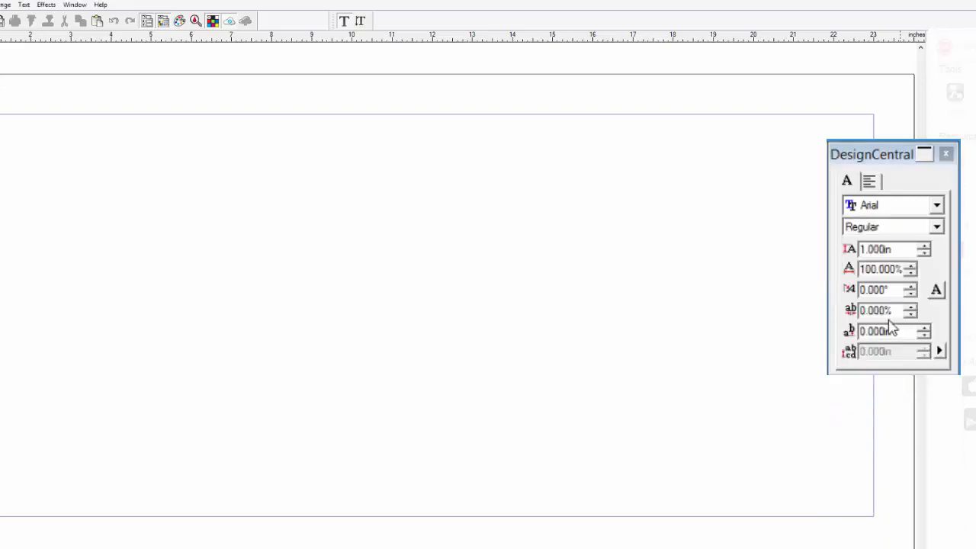
double_click(896, 249)
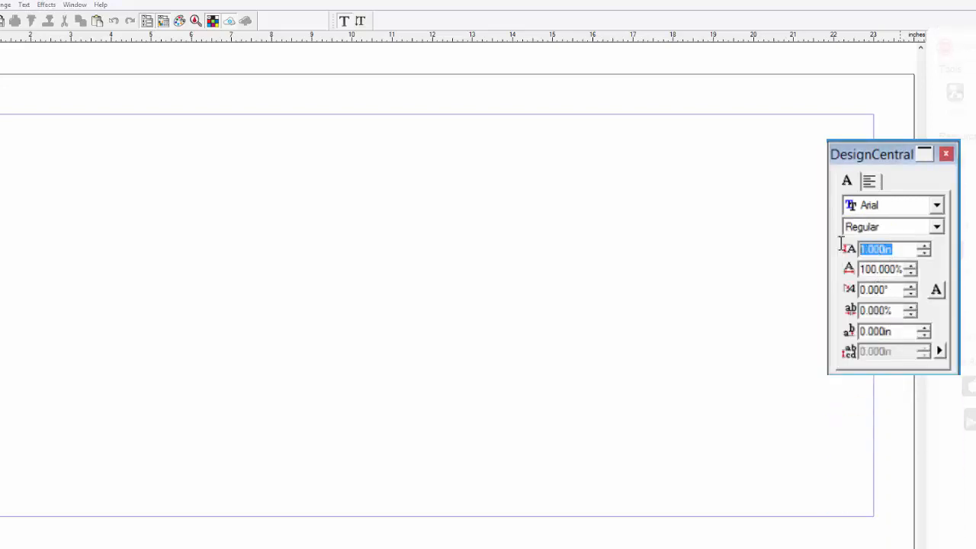
type("2.25")
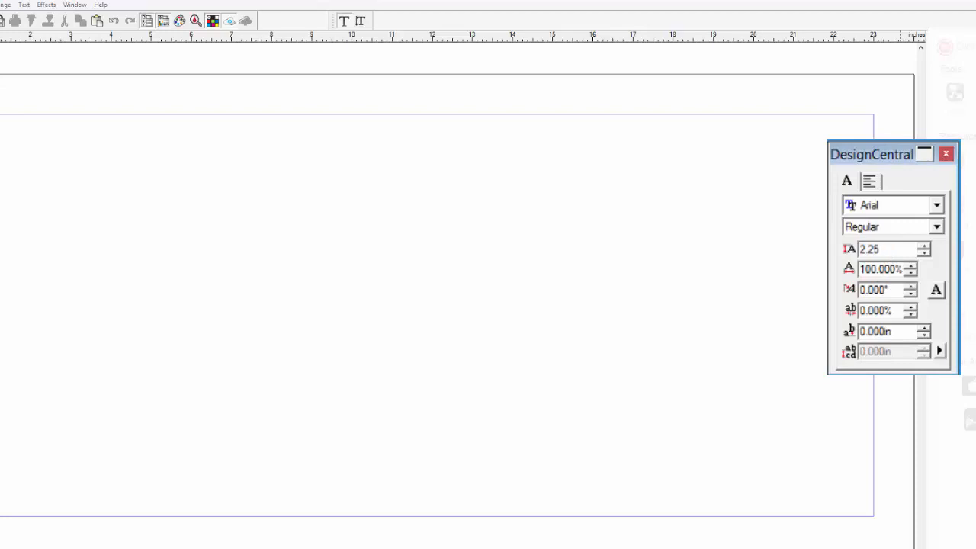
key("Return")
Enter the three-line text "Northwest", "Financial", "Group" inside the margins, starting about 6 in along the horizontal ruler.
left_click(195, 215)
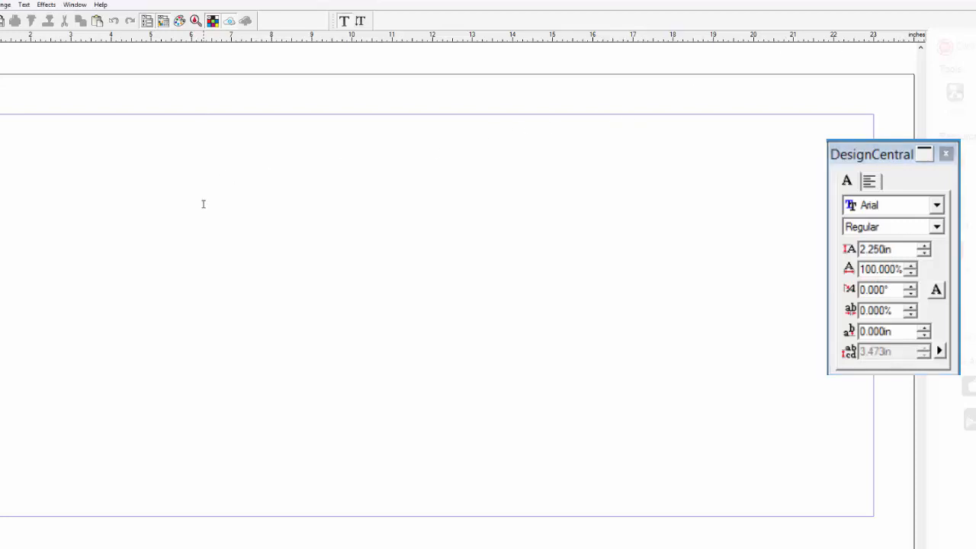
type("Nort")
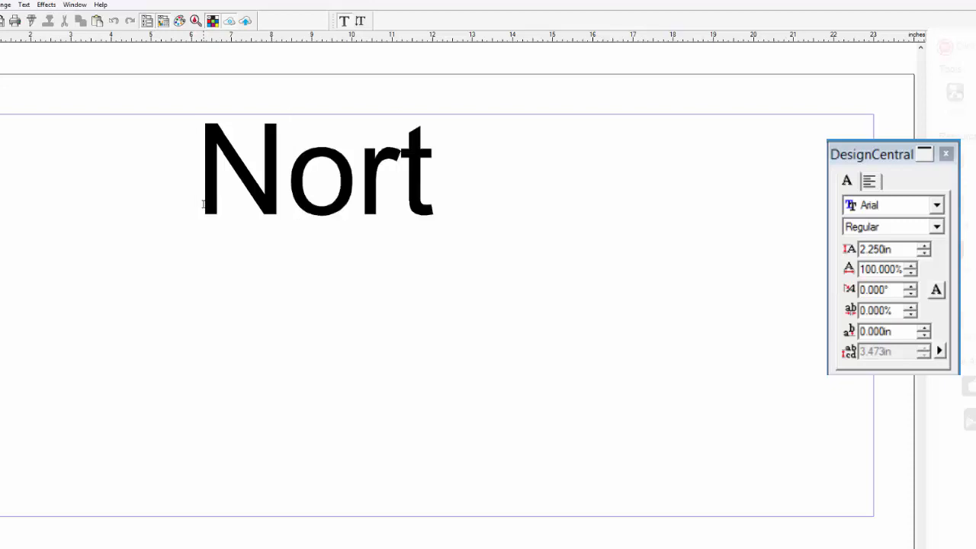
type("hwest")
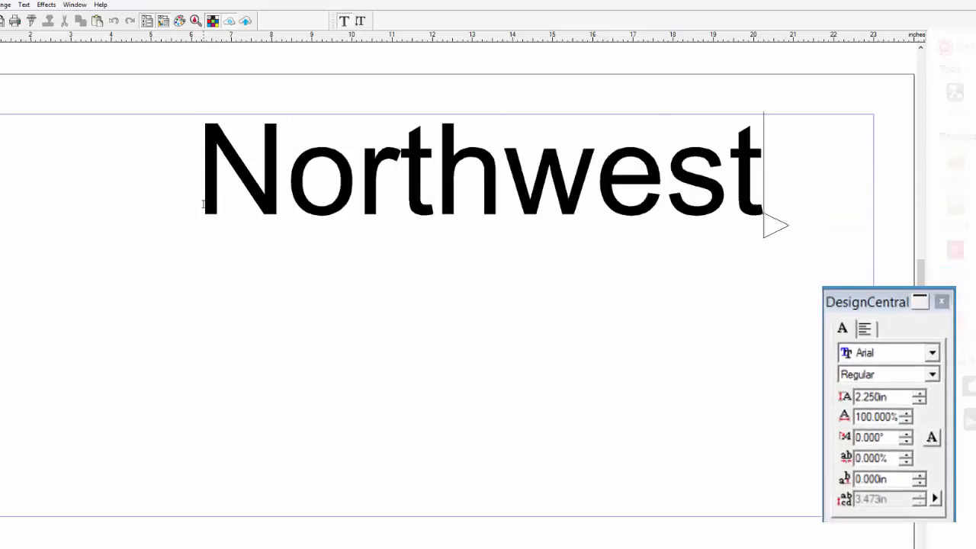
key("Return")
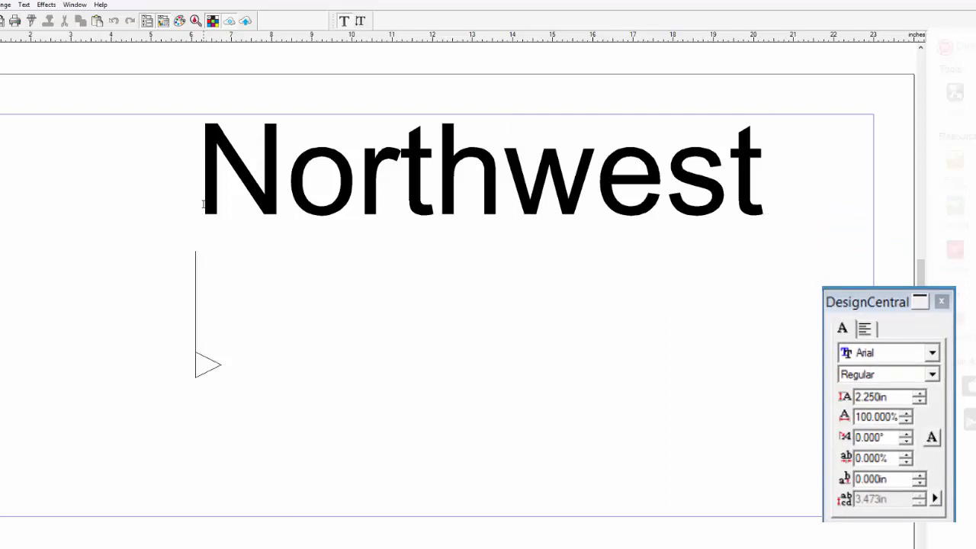
type("Financial")
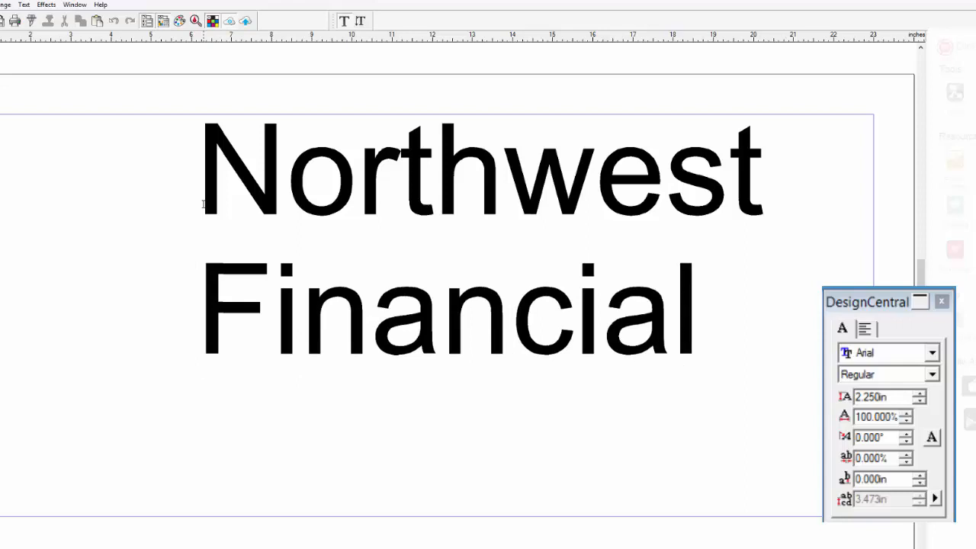
key("Return")
type("G")
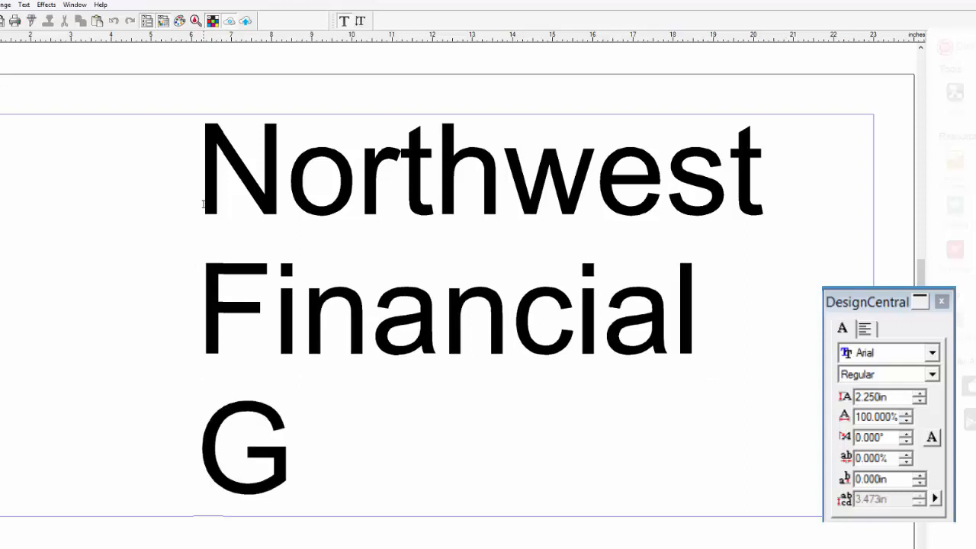
type("roup")
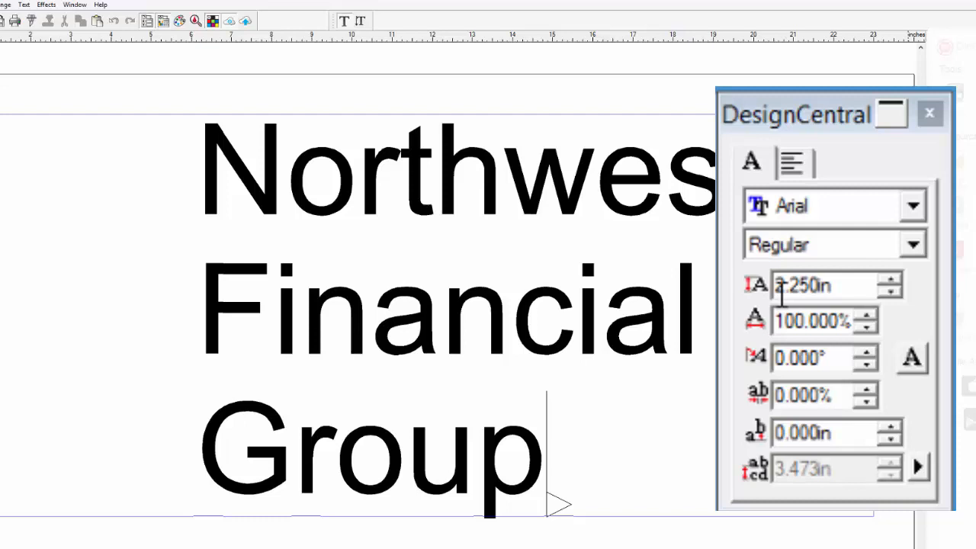
Try centred and right alignment on all three text lines, and dismiss the full alignment options without applying them.
left_click(803, 160)
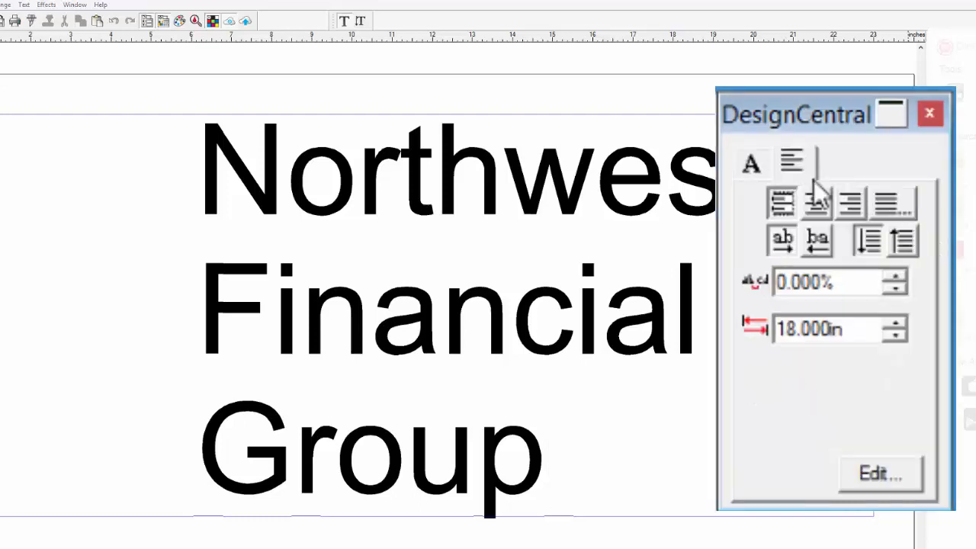
left_click(751, 163)
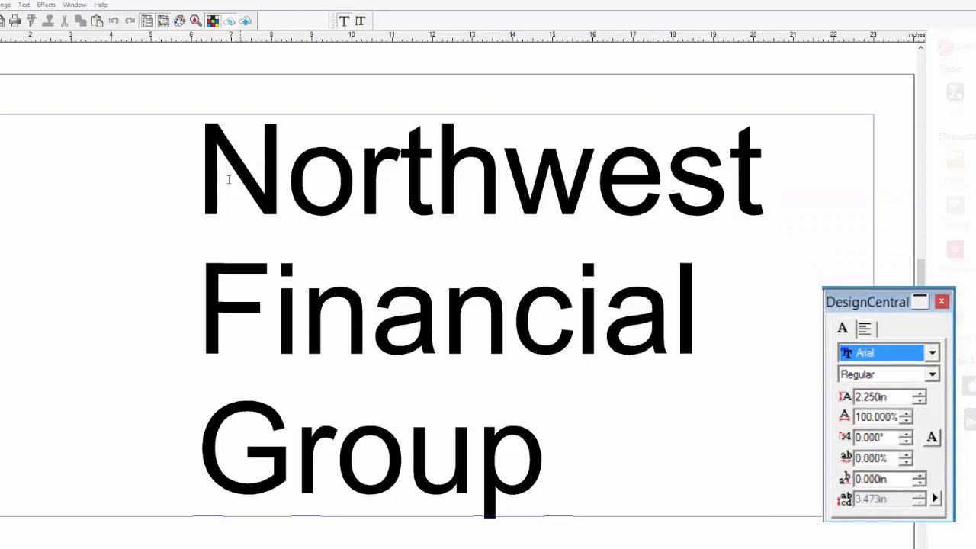
left_click_drag(199, 176, 571, 511)
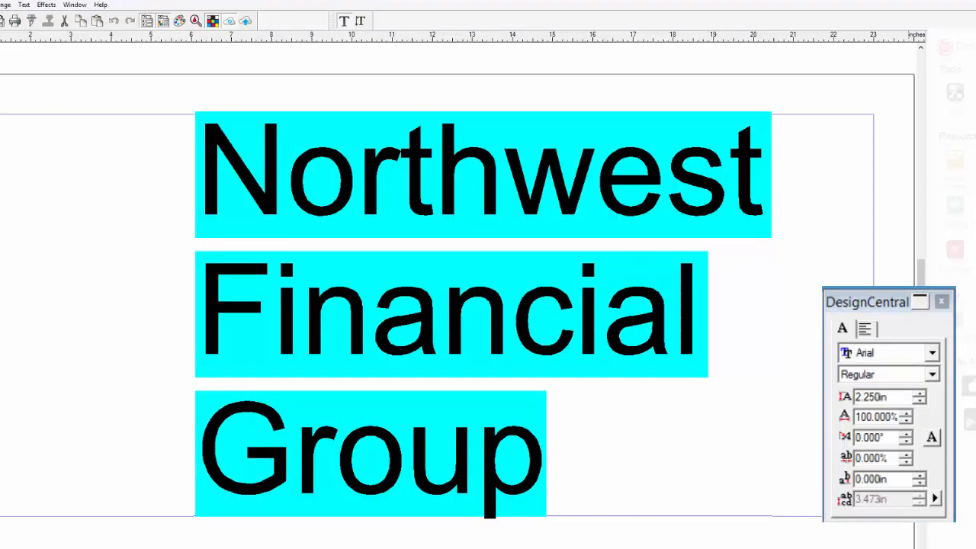
left_click(865, 327)
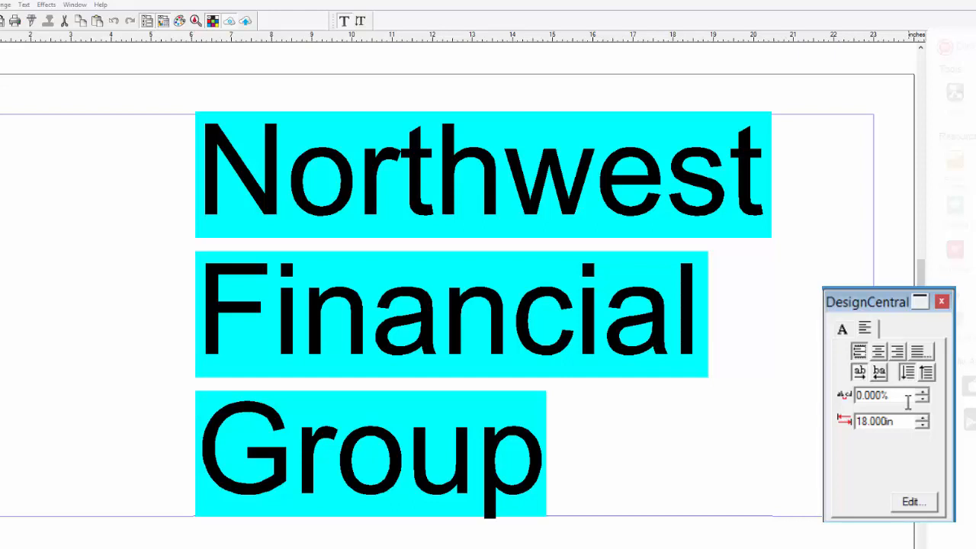
left_click(880, 353)
left_click(899, 353)
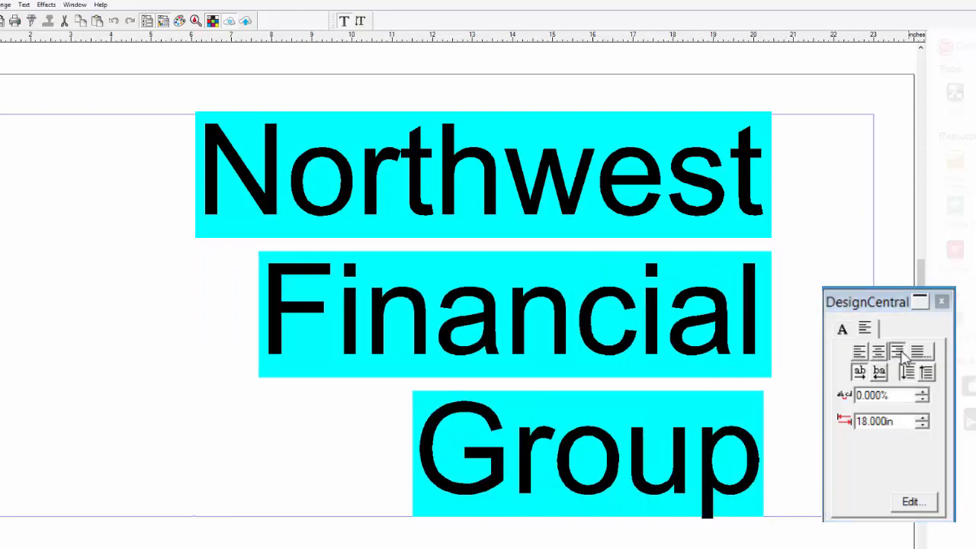
left_click(918, 351)
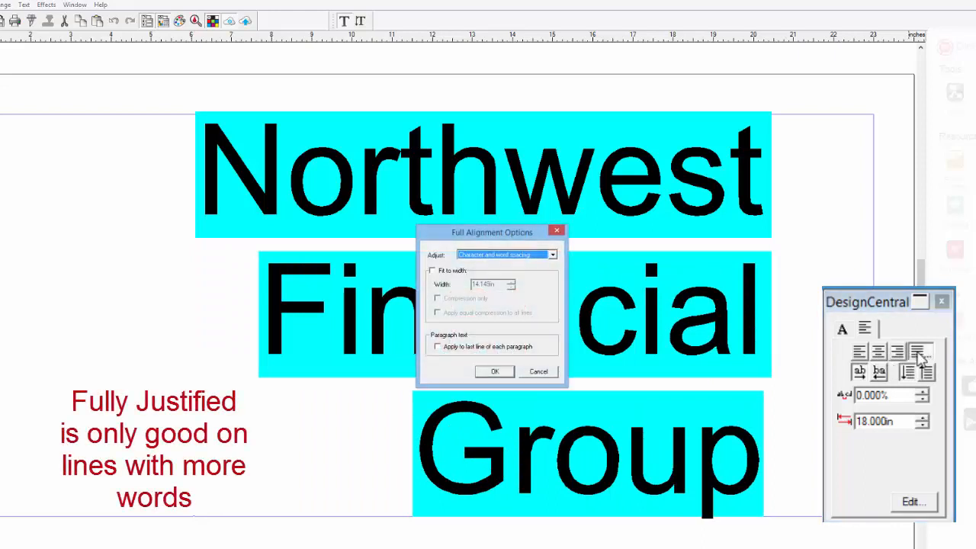
left_click(538, 371)
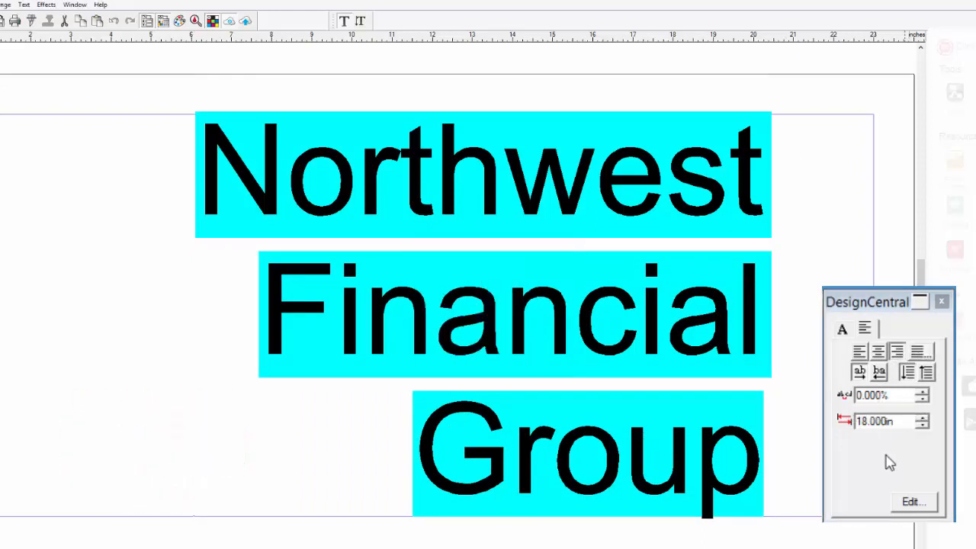
Try right-to-left text direction and bottom-to-top line order on the three lines, restoring the normal direction and order after each.
left_click(879, 372)
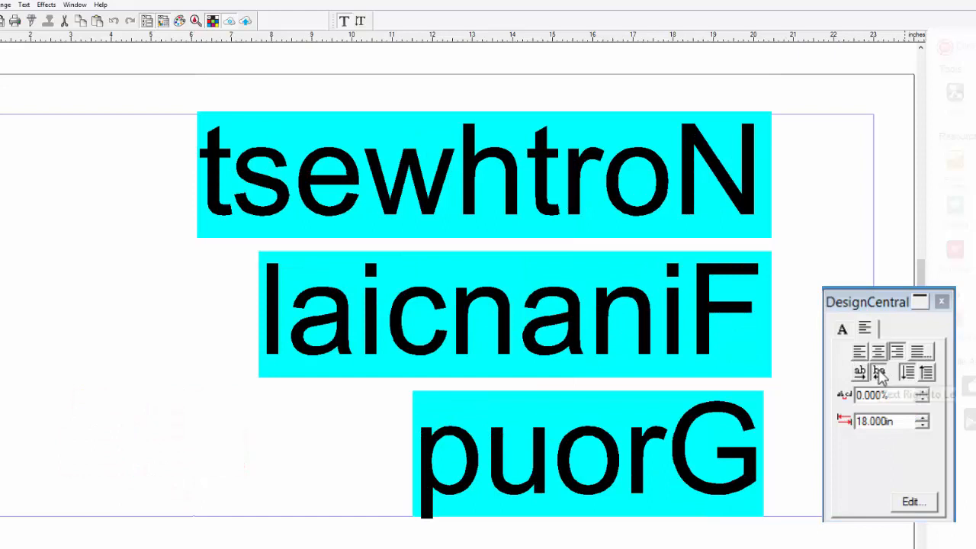
left_click(860, 371)
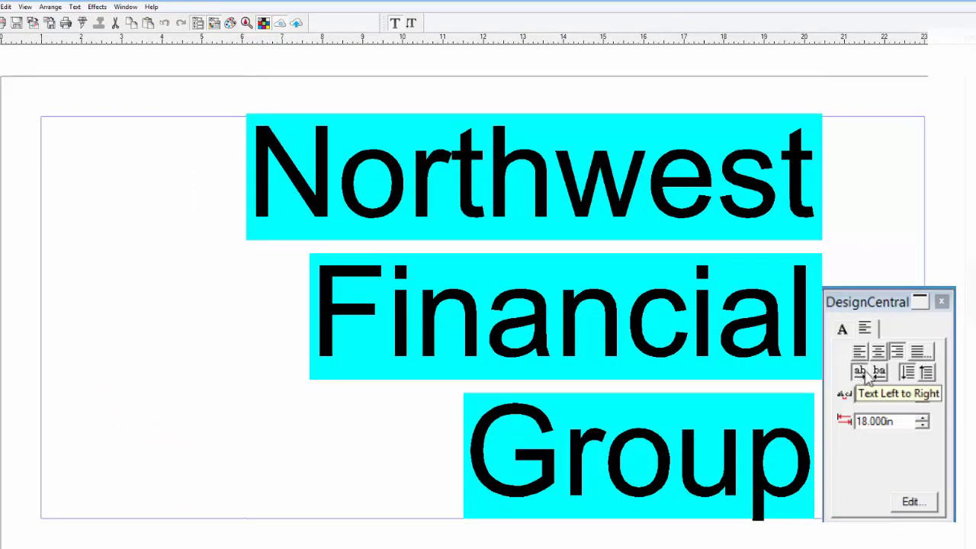
left_click(927, 372)
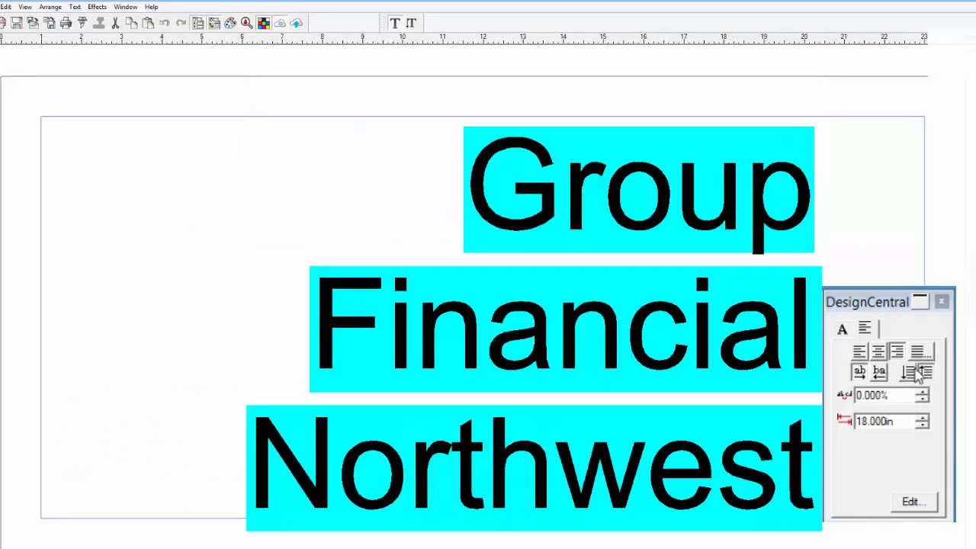
left_click(909, 371)
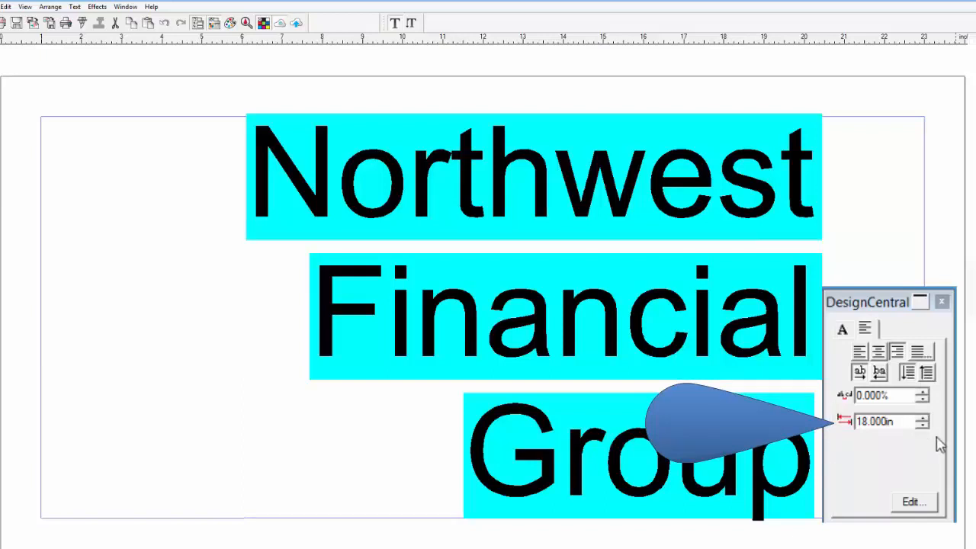
Review the wording in the Edit Text dialog, and align all three lines to the left.
left_click(915, 503)
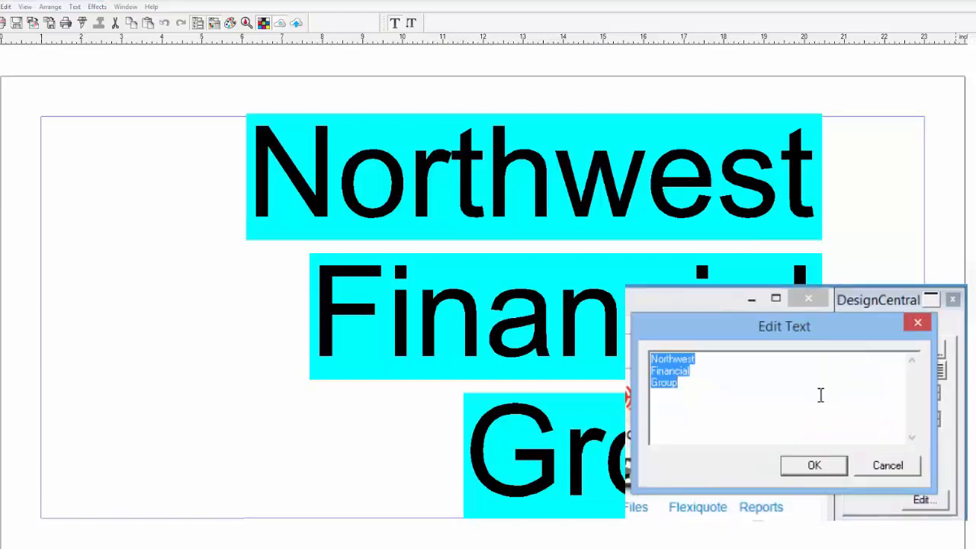
left_click(831, 463)
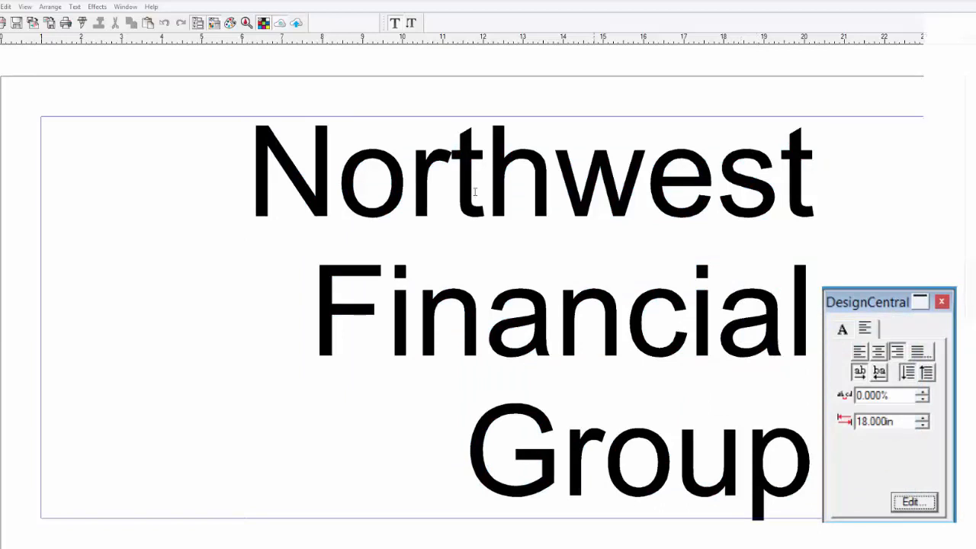
left_click_drag(263, 182, 818, 450)
left_click(859, 350)
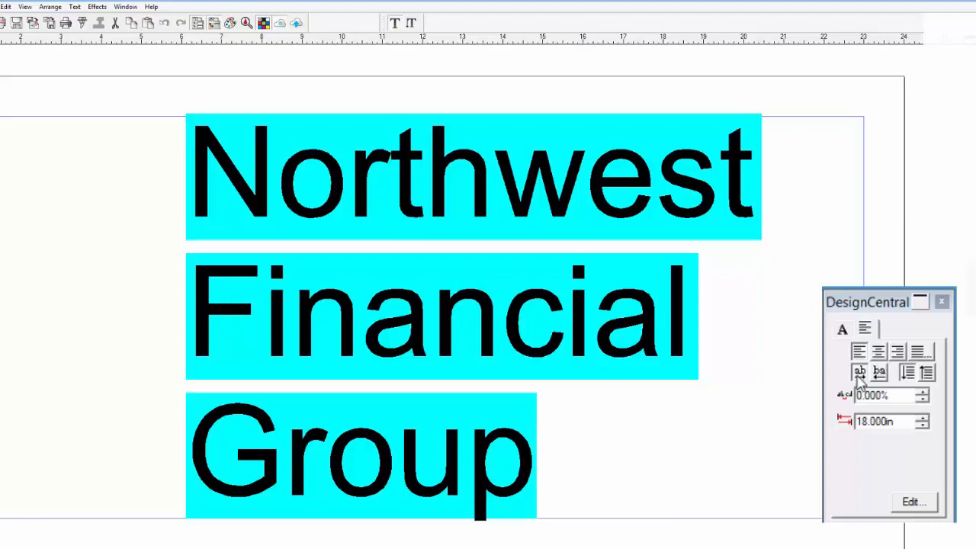
left_click(842, 330)
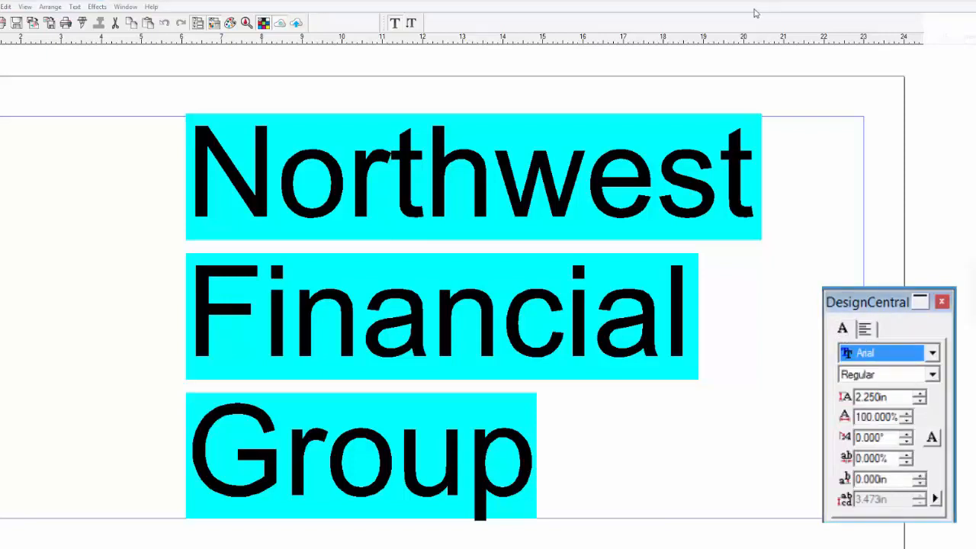
Change only the initial N of "Northwest" to the Arial Black font.
left_click(269, 170)
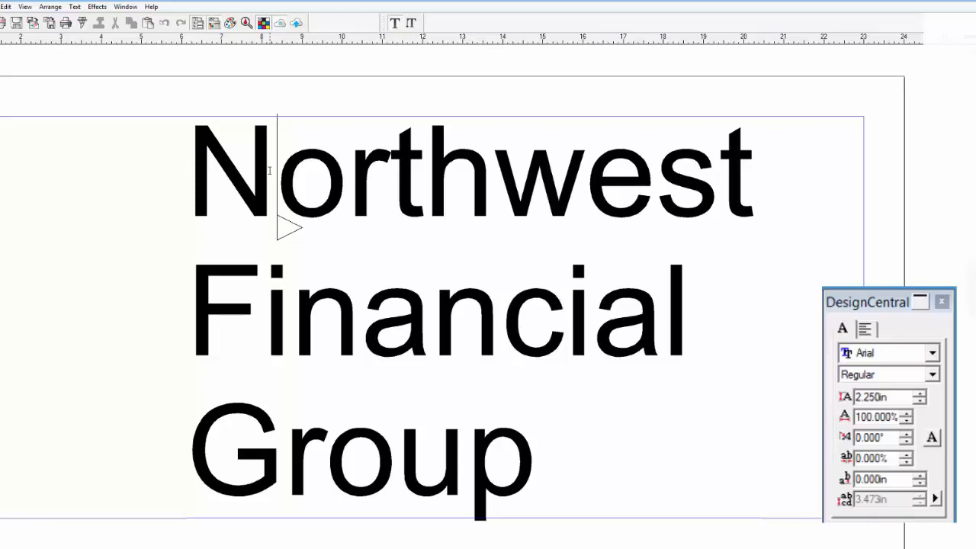
left_click_drag(269, 170, 229, 174)
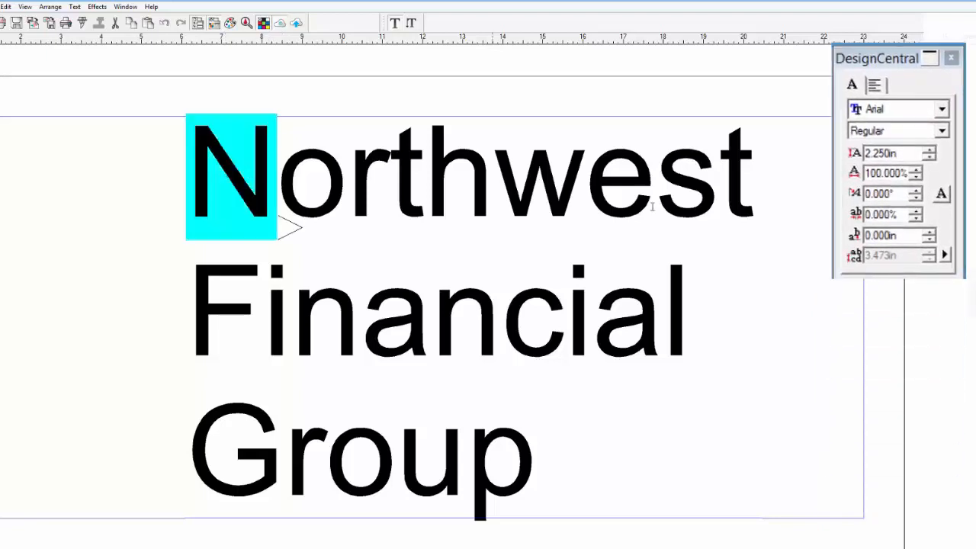
left_click(942, 109)
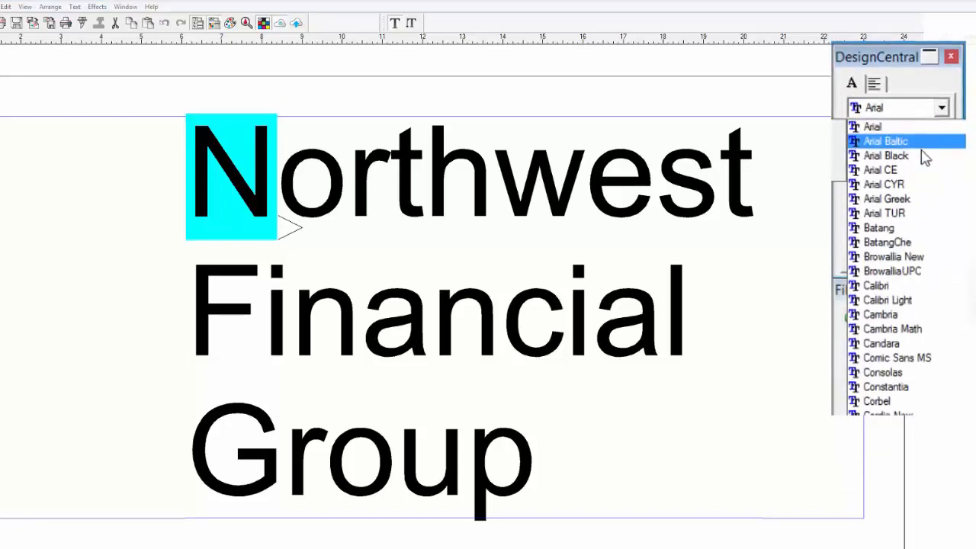
left_click(924, 156)
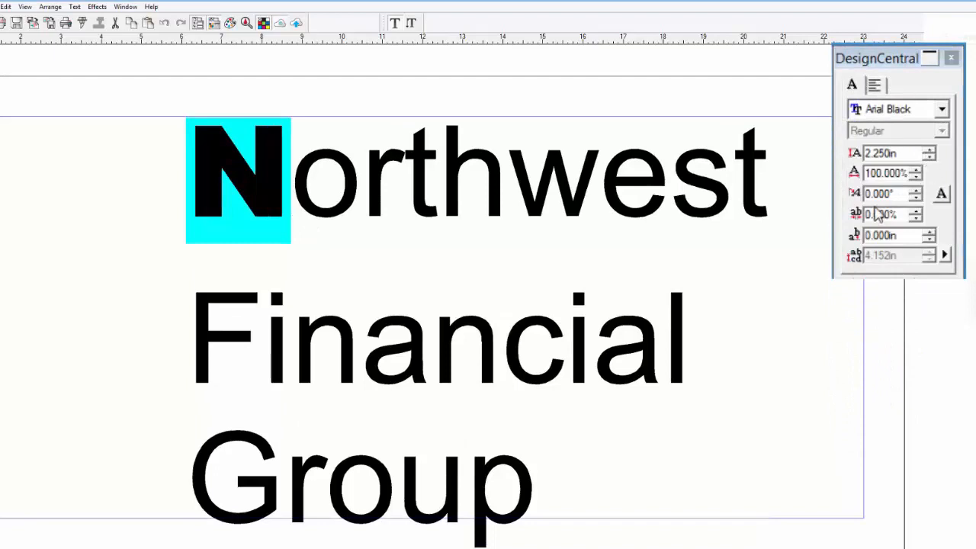
Change the initial F of "Financial" and the initial G of "Group" to Arial Black.
left_click(252, 334)
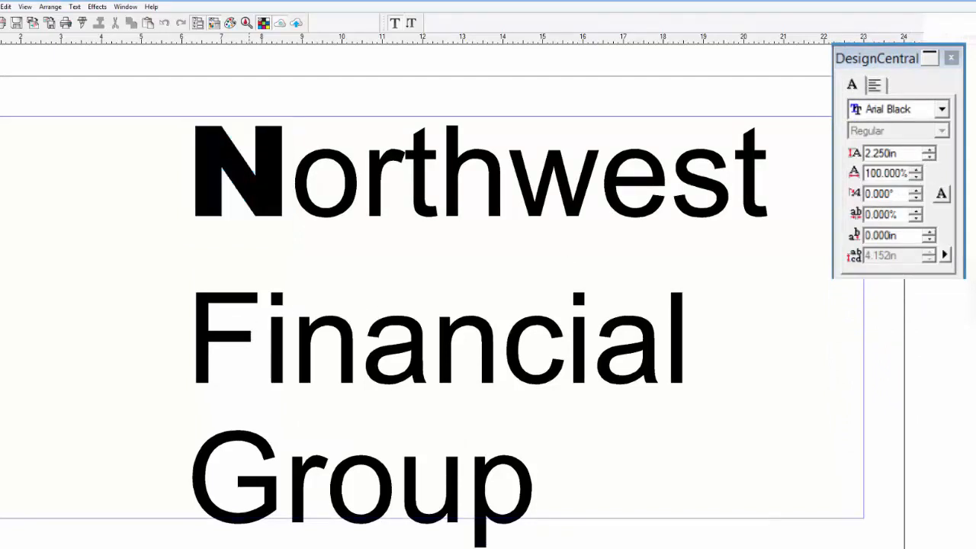
left_click_drag(191, 336, 257, 335)
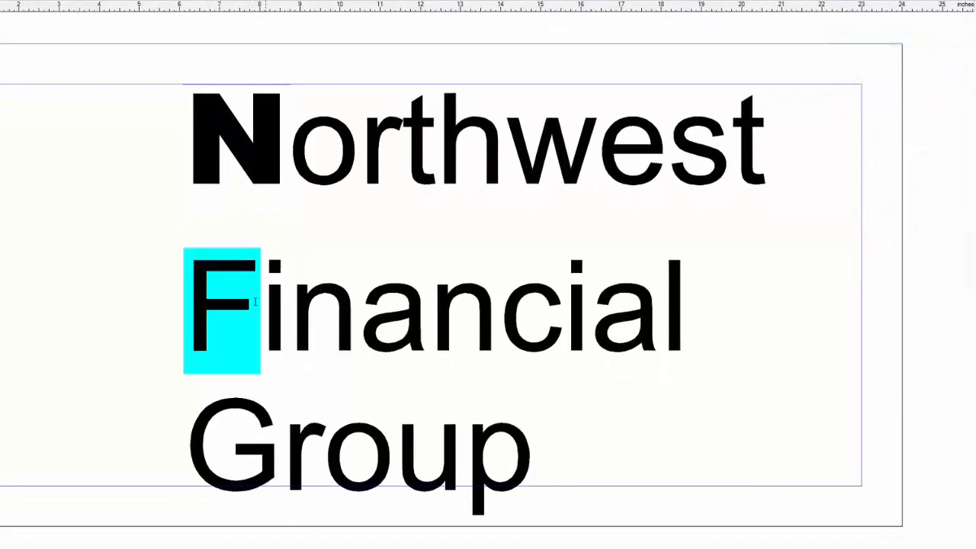
left_click(934, 167)
left_click_drag(194, 476, 289, 478)
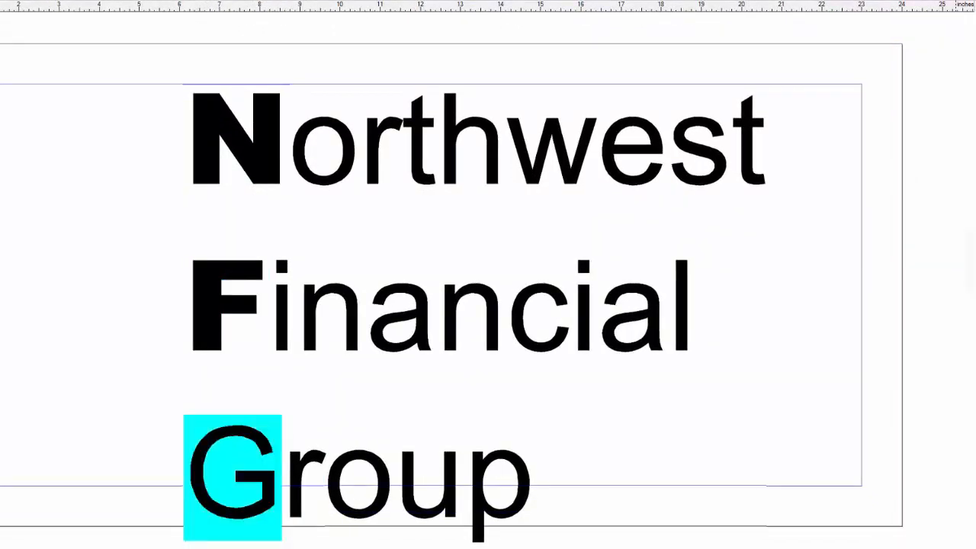
left_click(921, 167)
Switch the line spacing of the whole three-line text to a specified value and reduce it to 2.852 in.
left_click_drag(183, 161, 391, 423)
left_click_drag(452, 422, 529, 438)
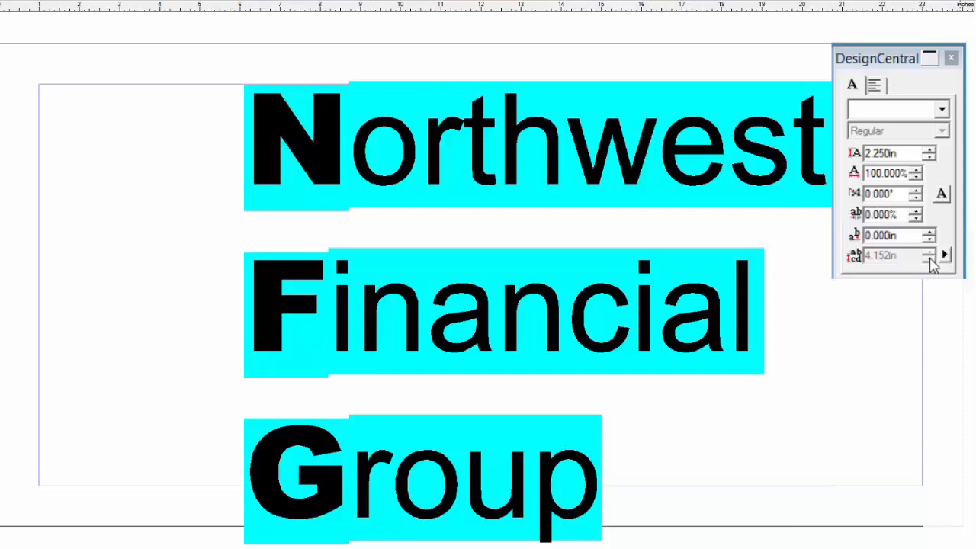
left_click(929, 259)
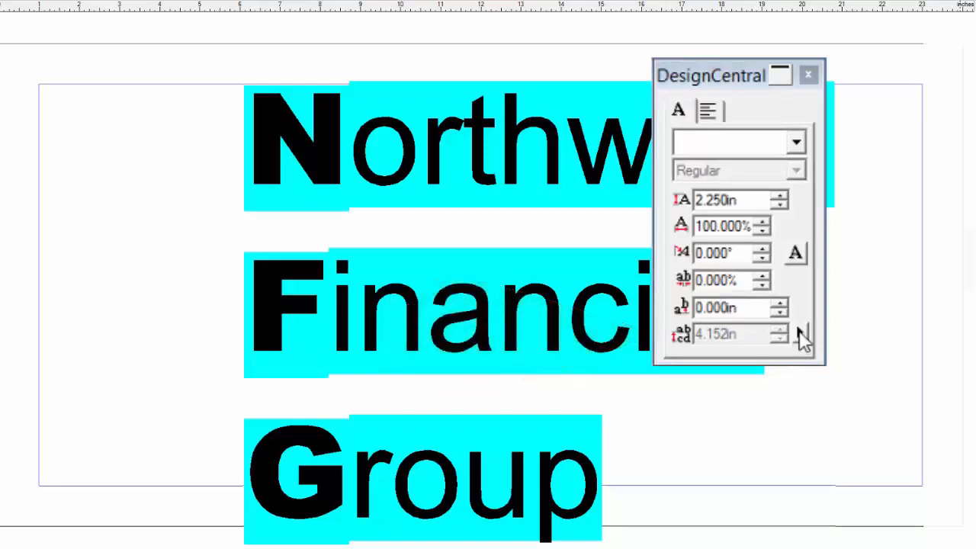
left_click(800, 335)
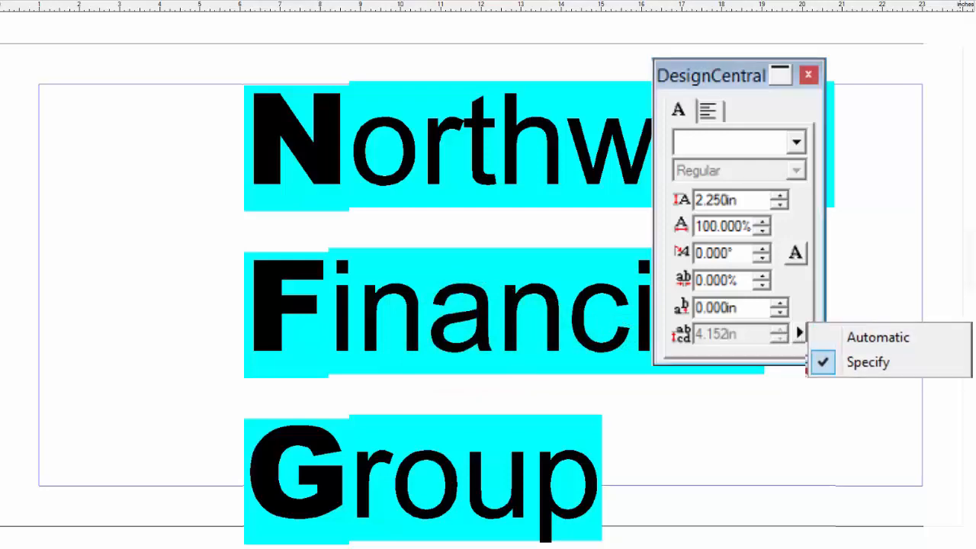
left_click(847, 362)
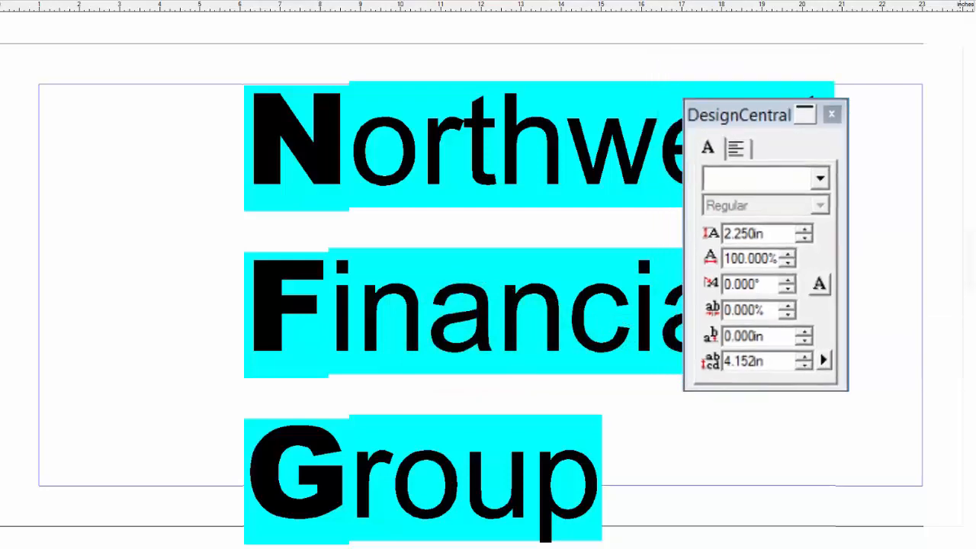
left_click(927, 500)
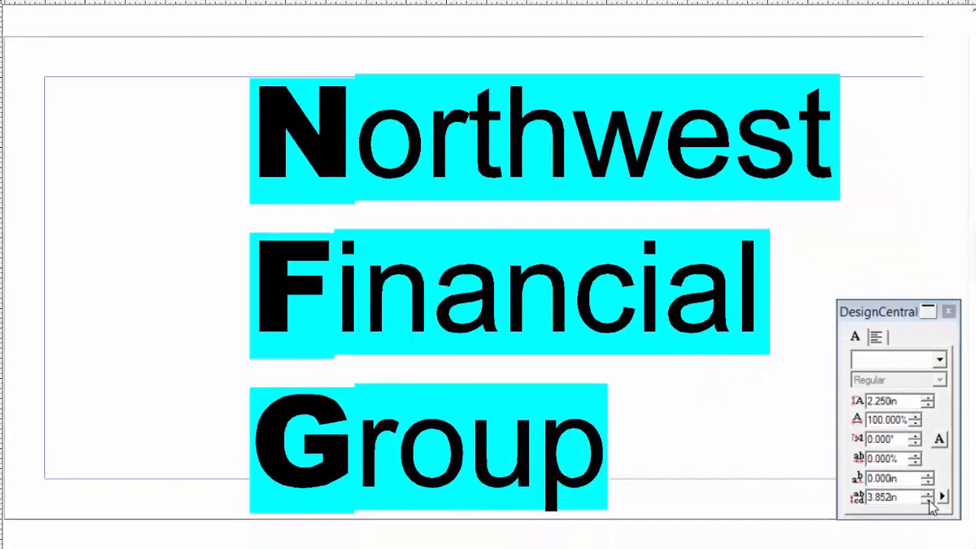
left_click(928, 501)
left_click(928, 501)
left_click(927, 501)
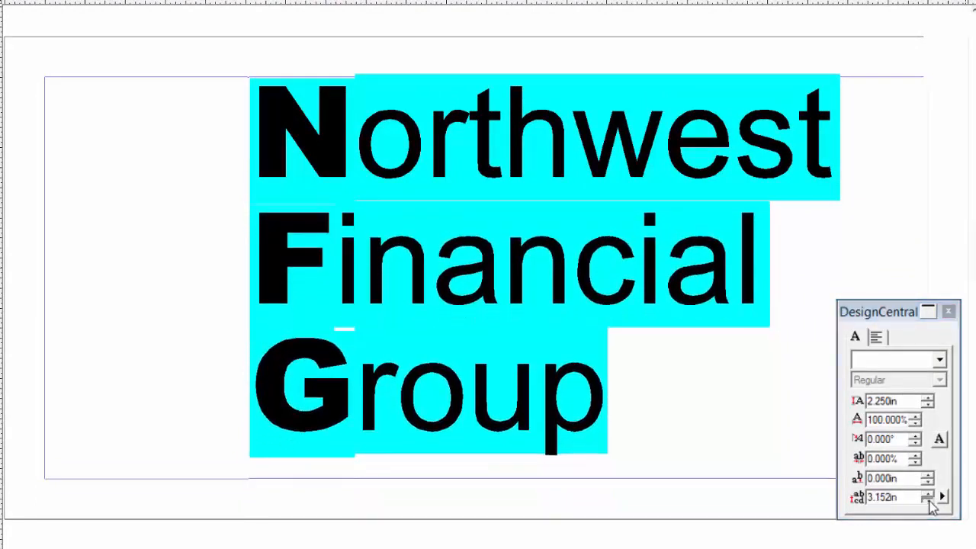
left_click(928, 501)
left_click(927, 501)
left_click(928, 501)
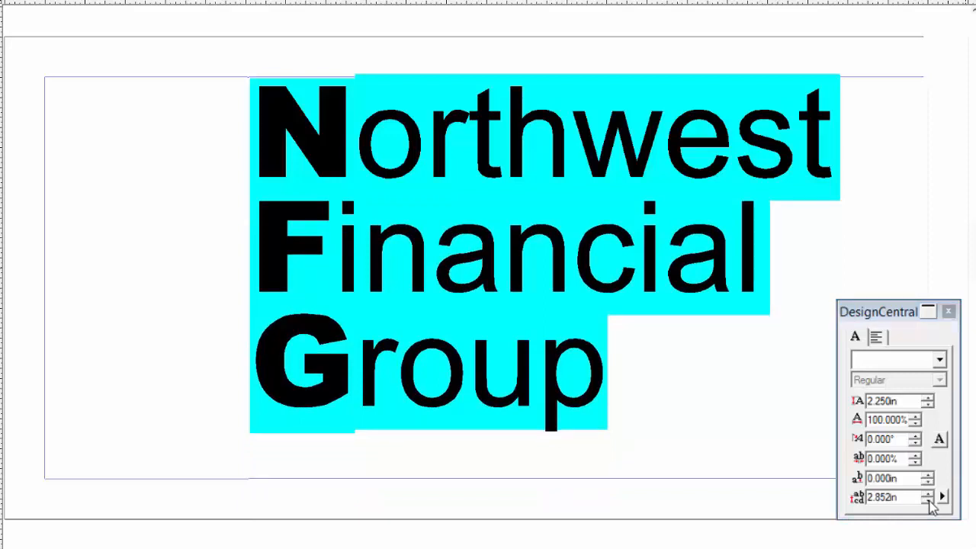
Widen the letter spacing of all three text lines beyond 6%.
left_click(916, 456)
left_click(916, 456)
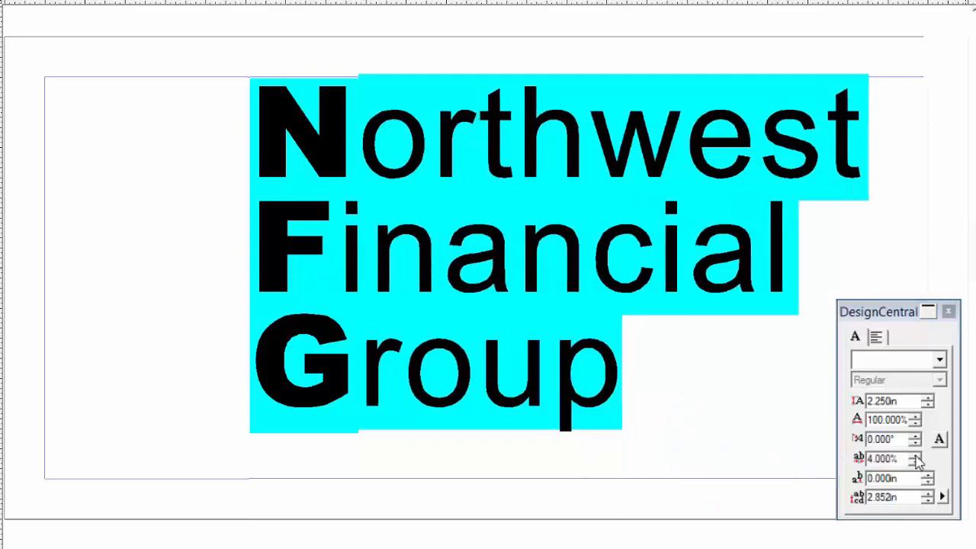
left_click(916, 456)
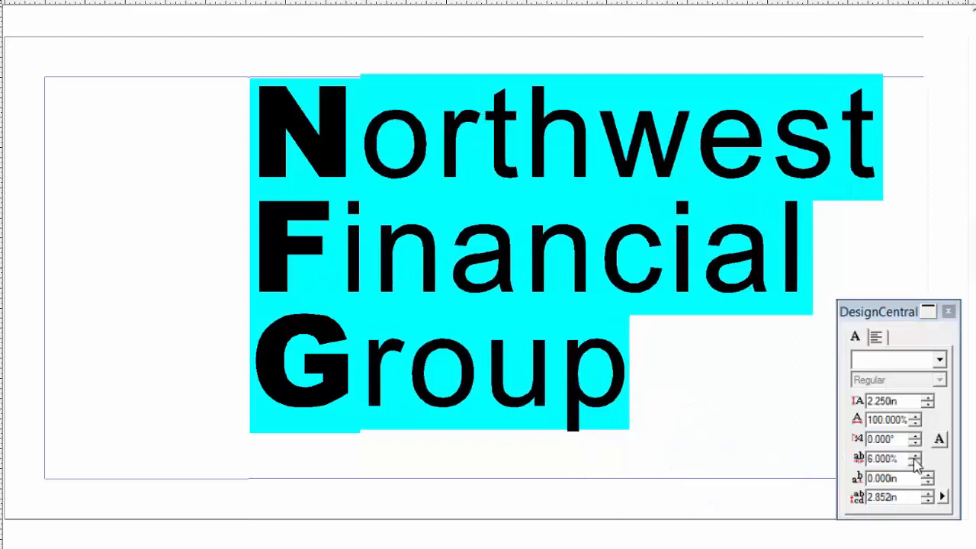
left_click(916, 455)
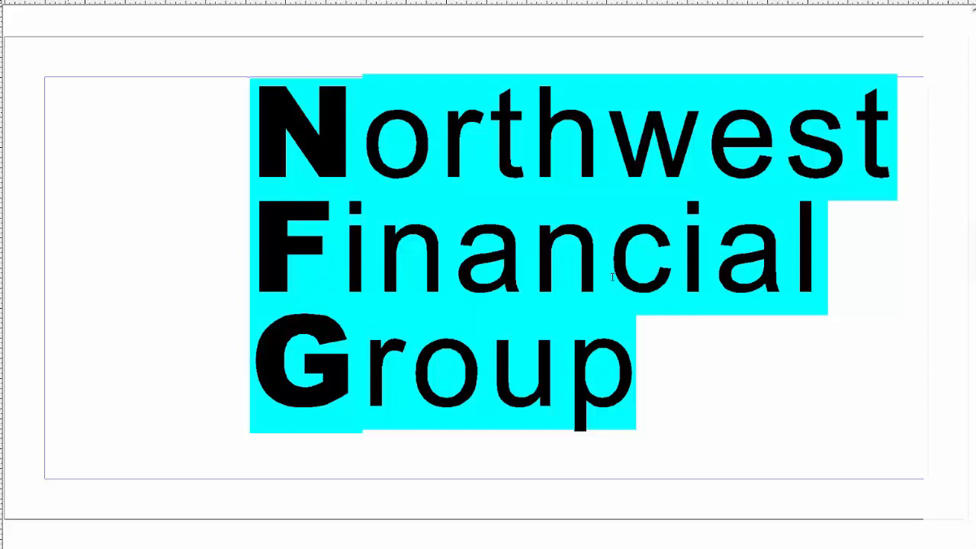
Break the whole three-line text block apart into separate lines of text.
key("Left")
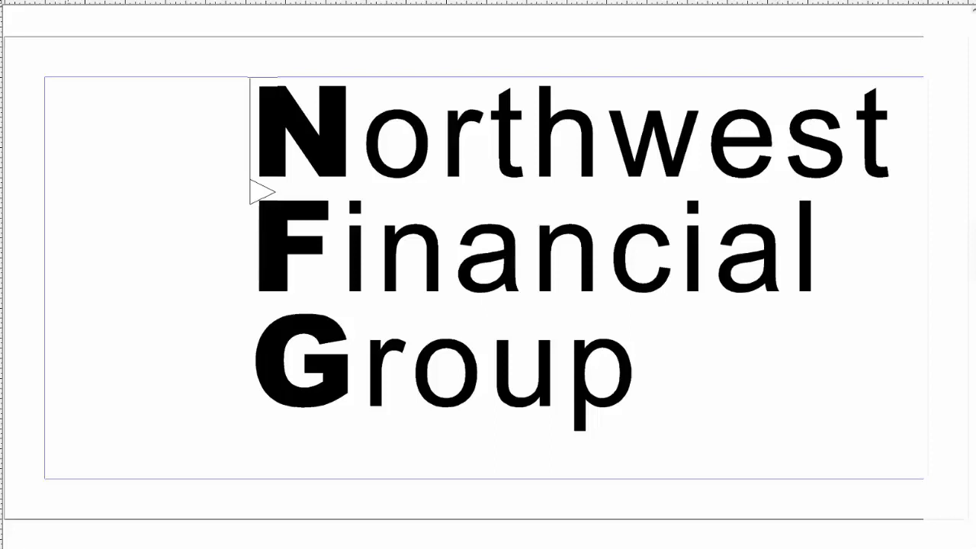
left_click_drag(258, 130, 566, 373)
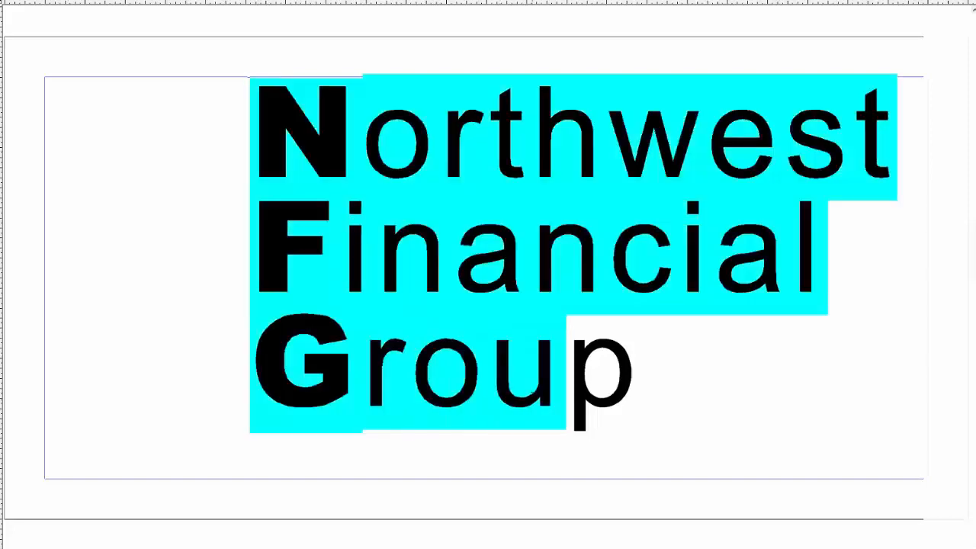
left_click_drag(617, 405, 638, 398)
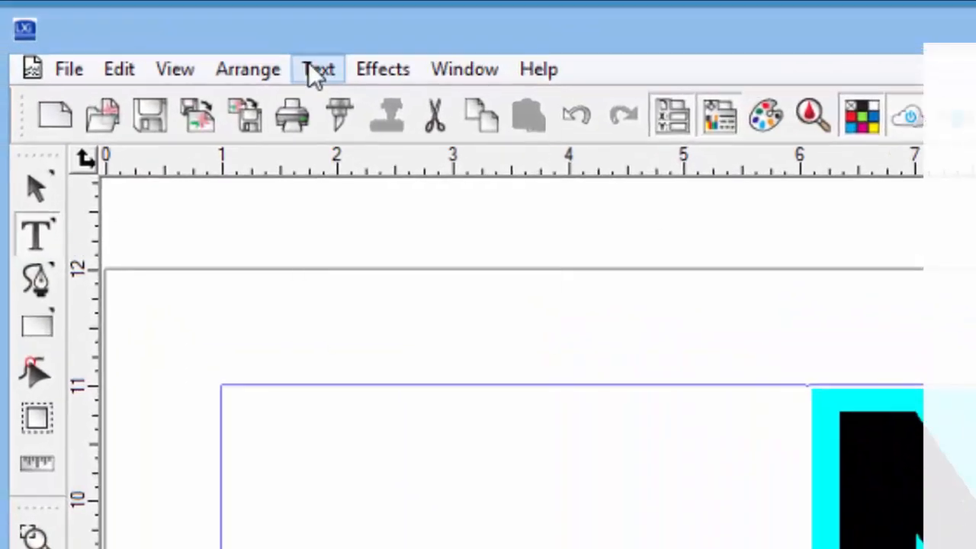
left_click(308, 63)
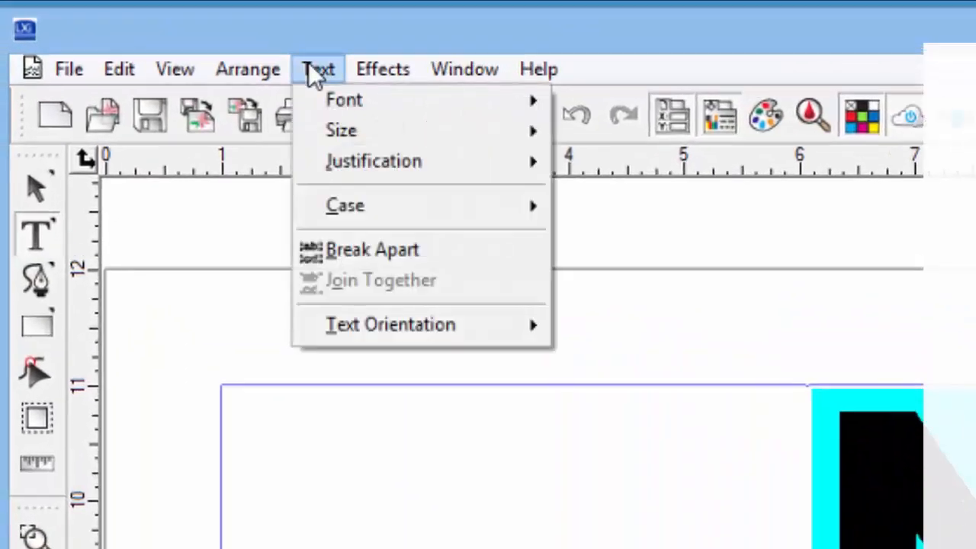
left_click(348, 253)
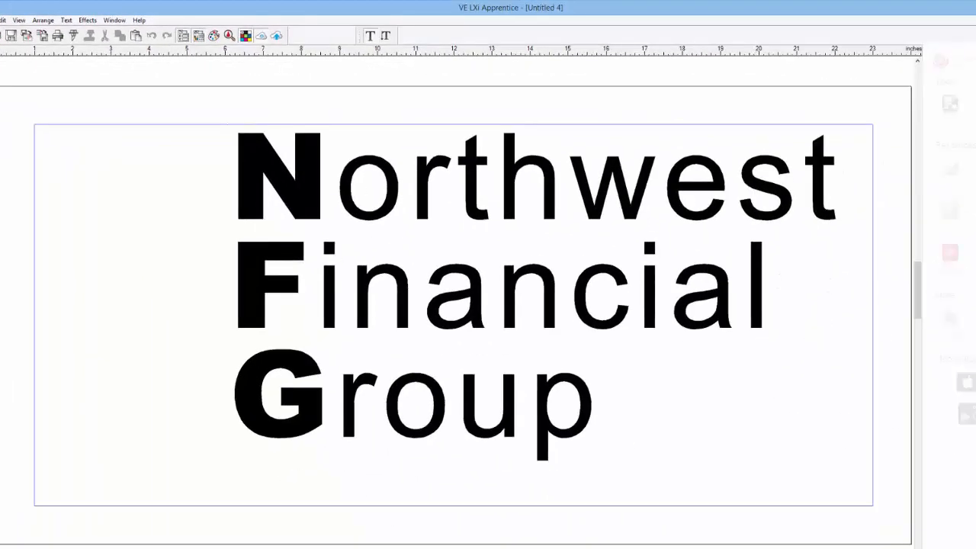
Select the Northwest, Financial and Group lines one at a time to check that each is a separate object, and clear the selection.
left_click(304, 198)
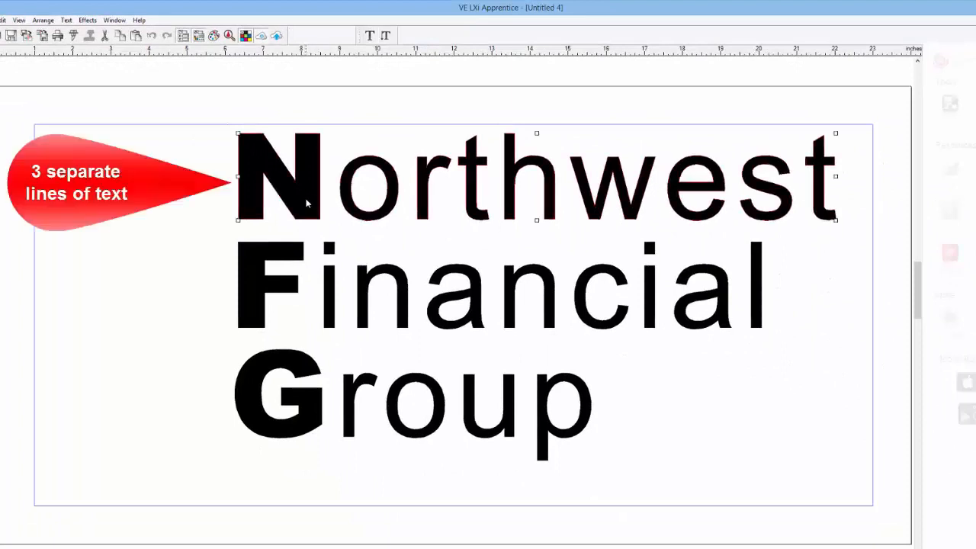
left_click(282, 251)
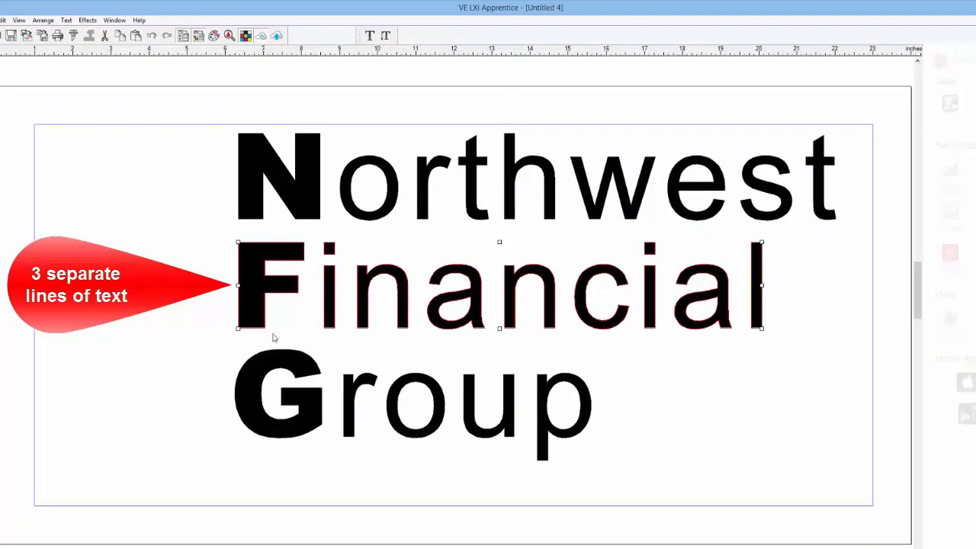
left_click(276, 363)
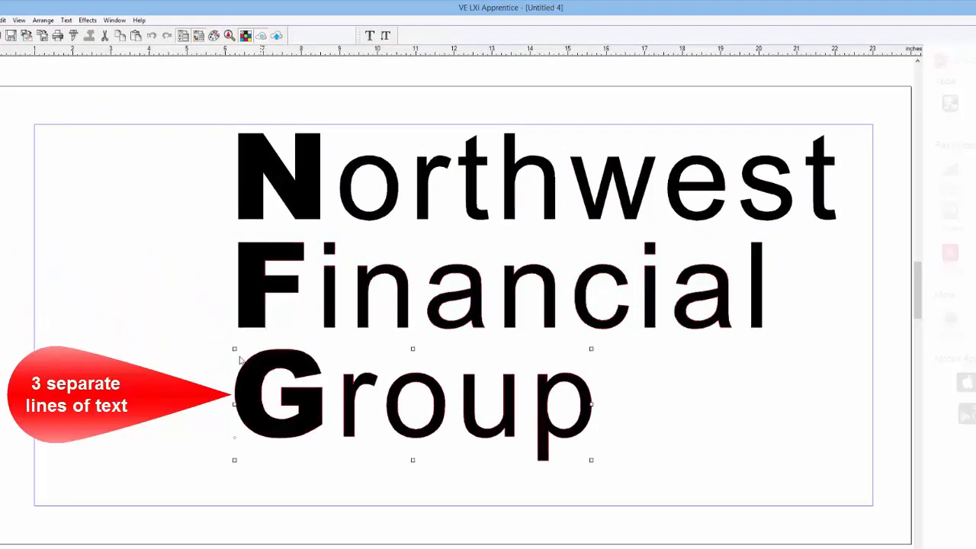
left_click(190, 328)
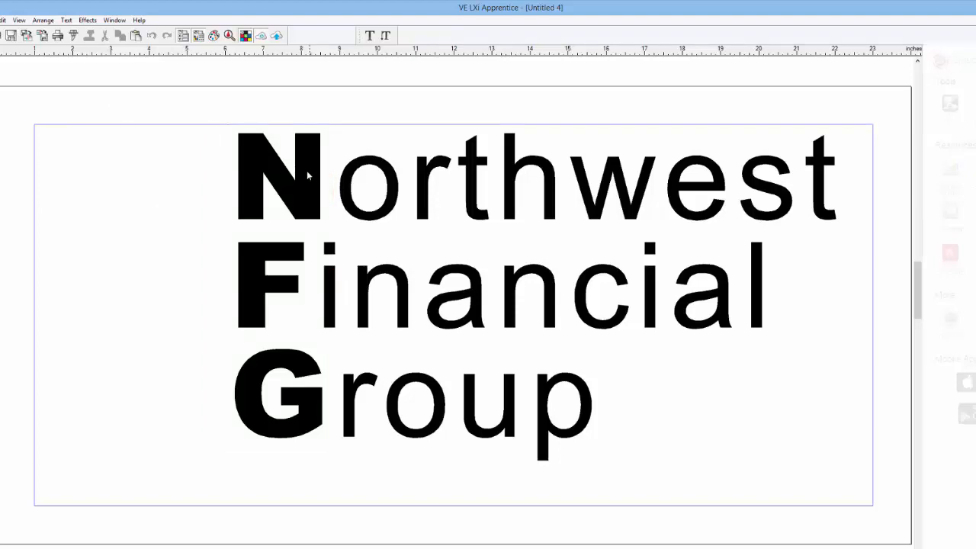
Break the "Northwest" line apart into individual letters and clear the selection.
left_click(307, 176)
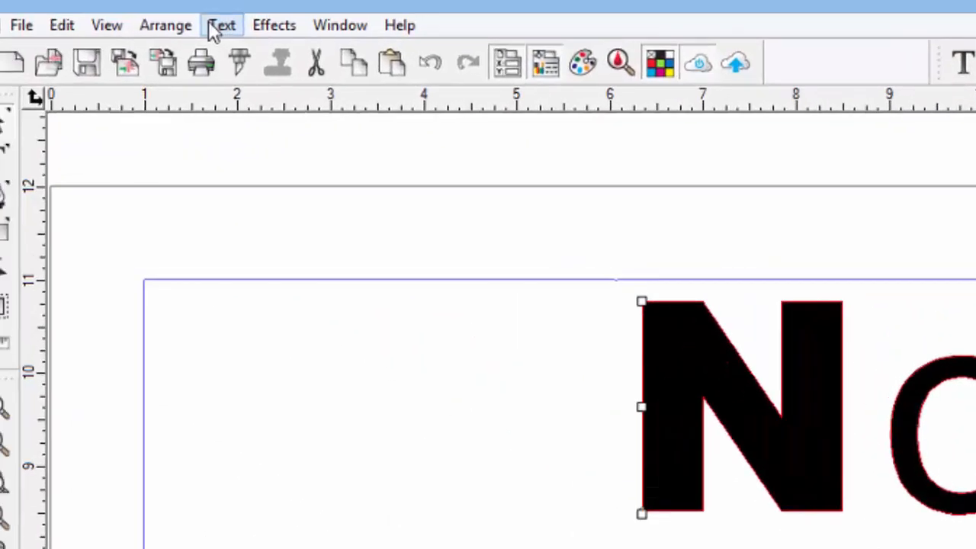
left_click(214, 24)
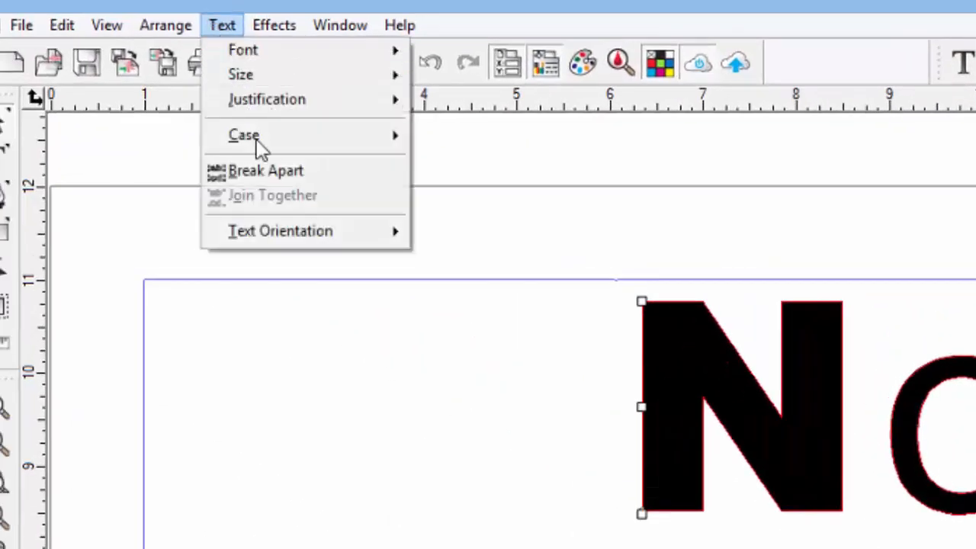
left_click(263, 170)
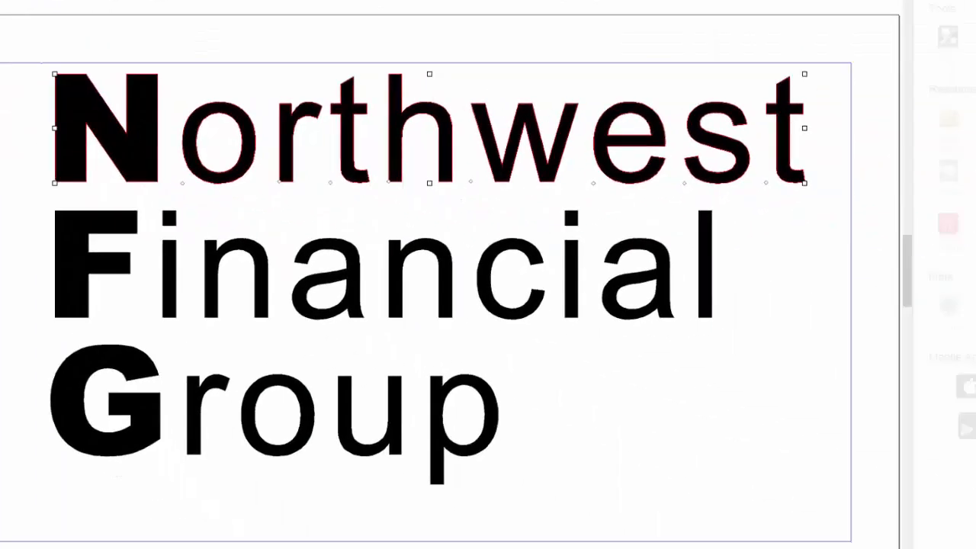
left_click(20, 111)
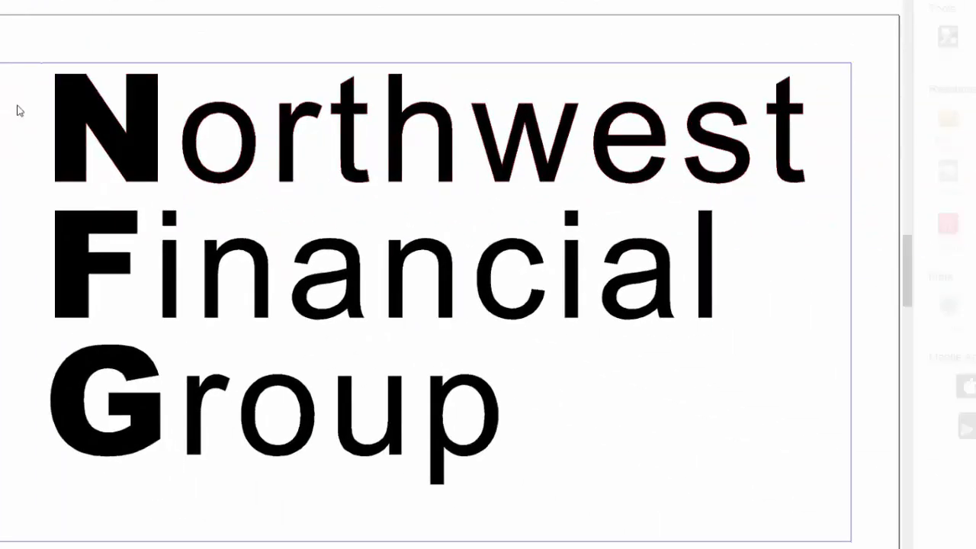
Select the letters o, r and t of "Northwest" one by one to check that they are separate objects.
left_click(201, 121)
left_click(302, 122)
left_click(355, 114)
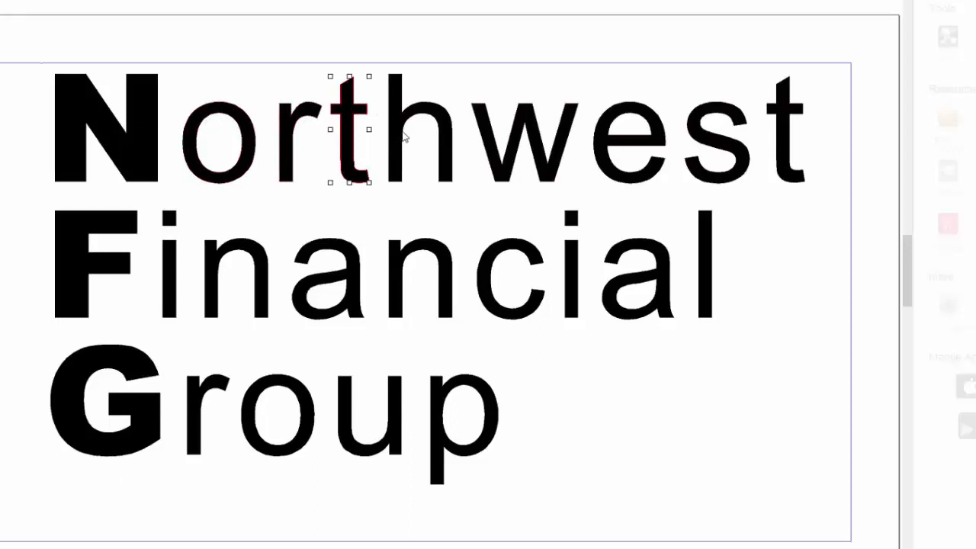